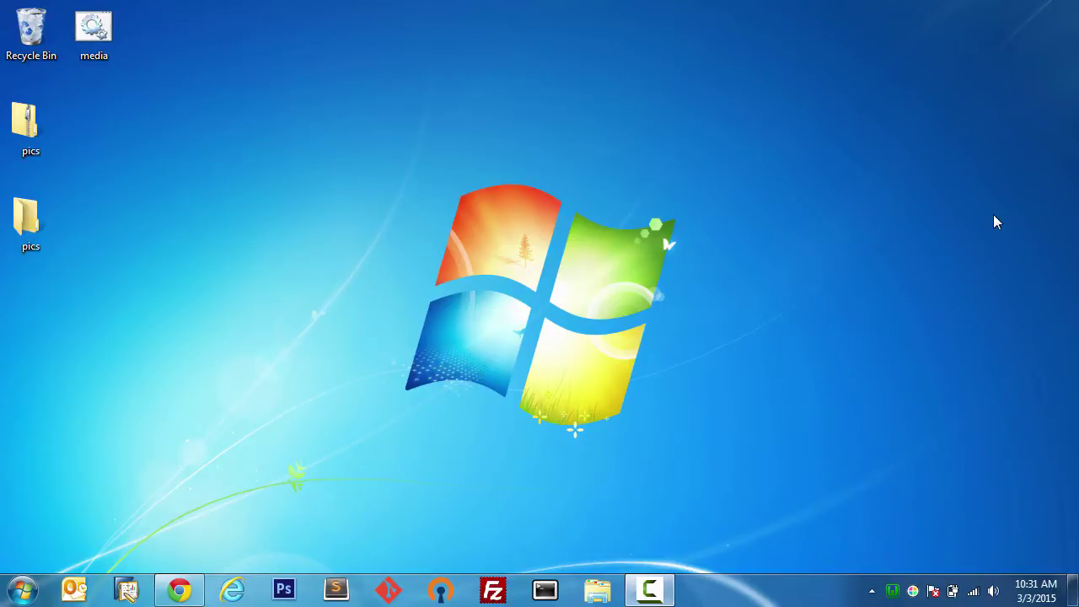
# Step: Open the zipped pics folder and scroll through its 3,577 HW-prefixed JPEG images
pyautogui.doubleClick(32, 122)
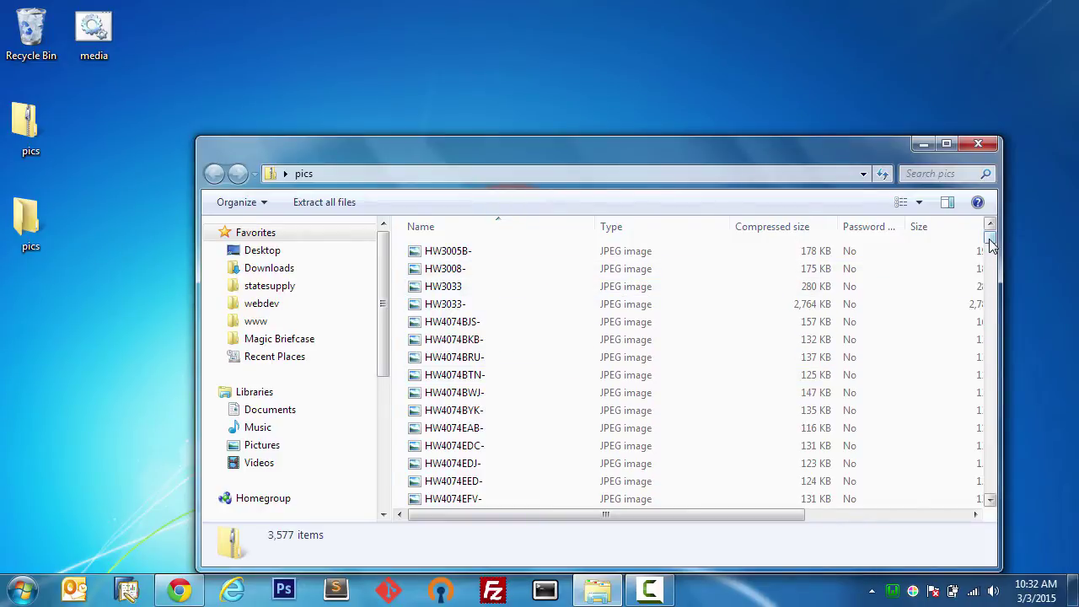
pyautogui.moveTo(990, 243); pyautogui.dragTo(970, 498)
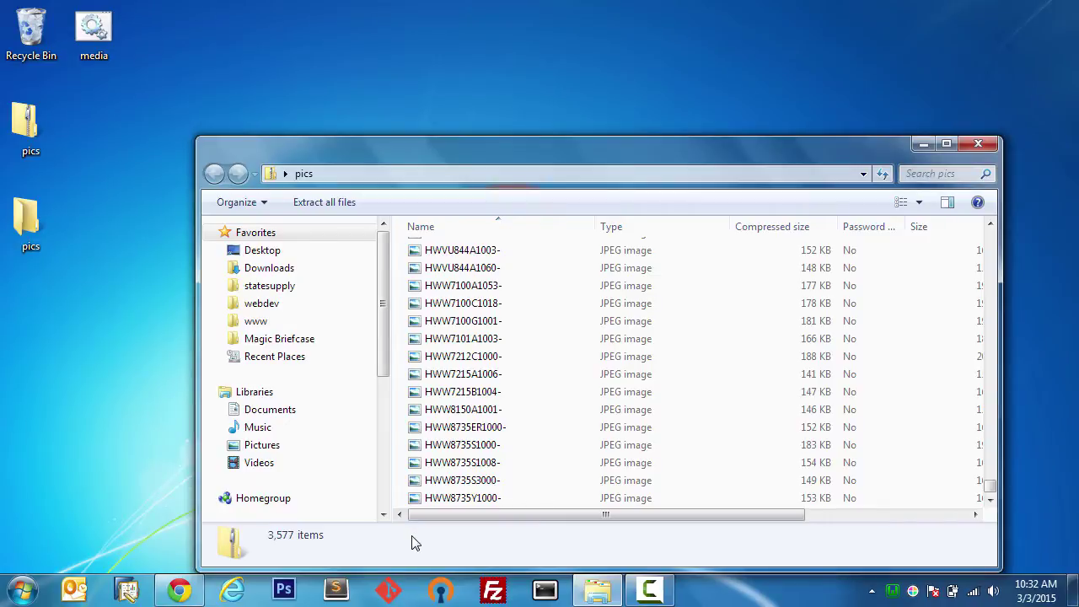
# Step: Close both pics folder windows
pyautogui.click(978, 145)
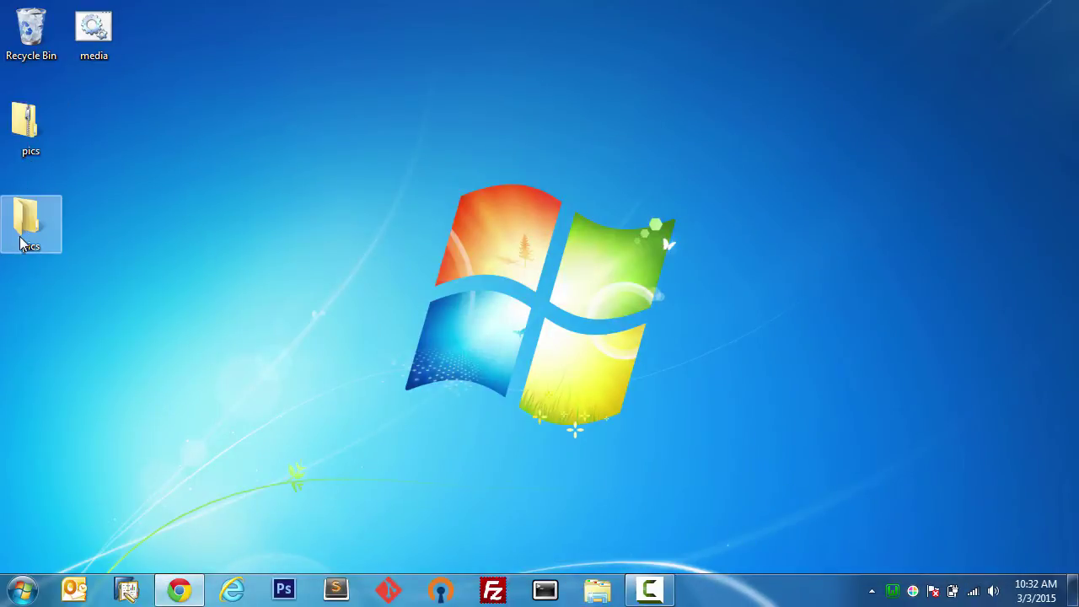
pyautogui.doubleClick(23, 242)
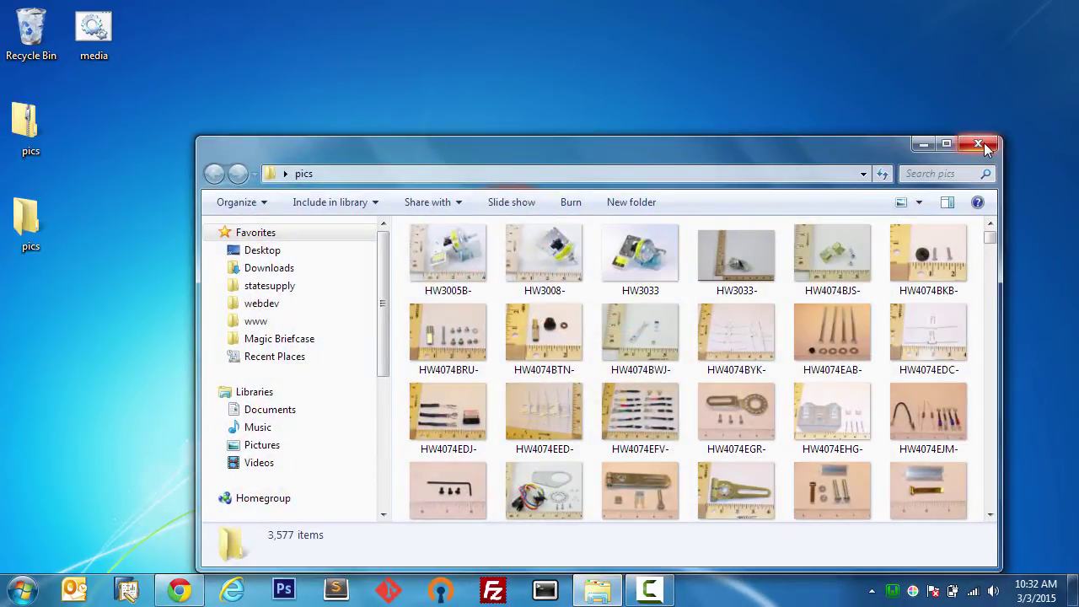
pyautogui.click(985, 145)
# Step: Create a desktop folder named pic-renamed and place it below the pics folders
pyautogui.rightClick(54, 296)
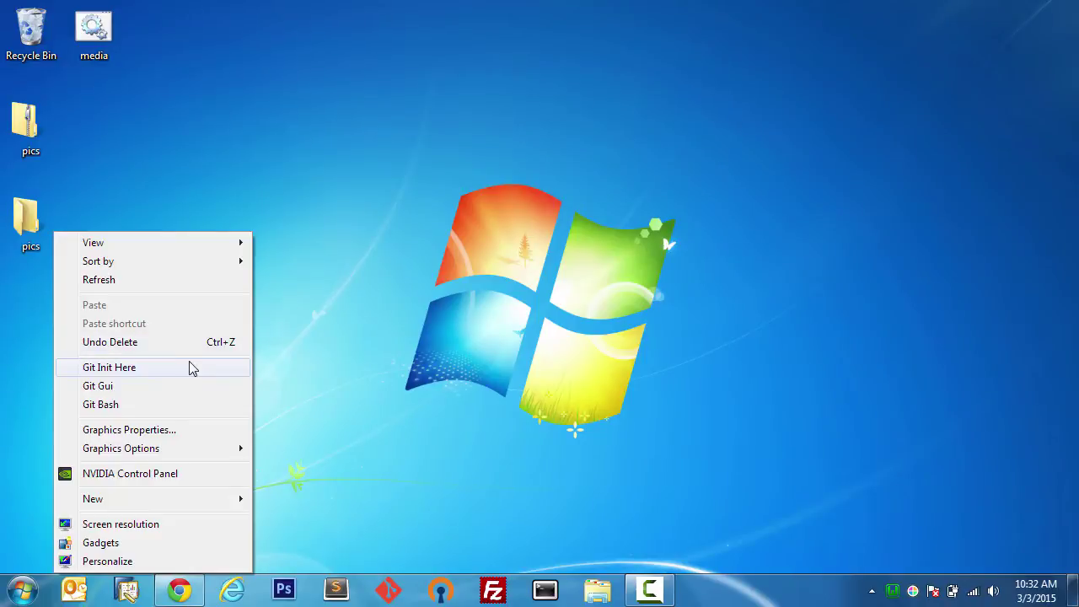
pyautogui.moveTo(152, 498)
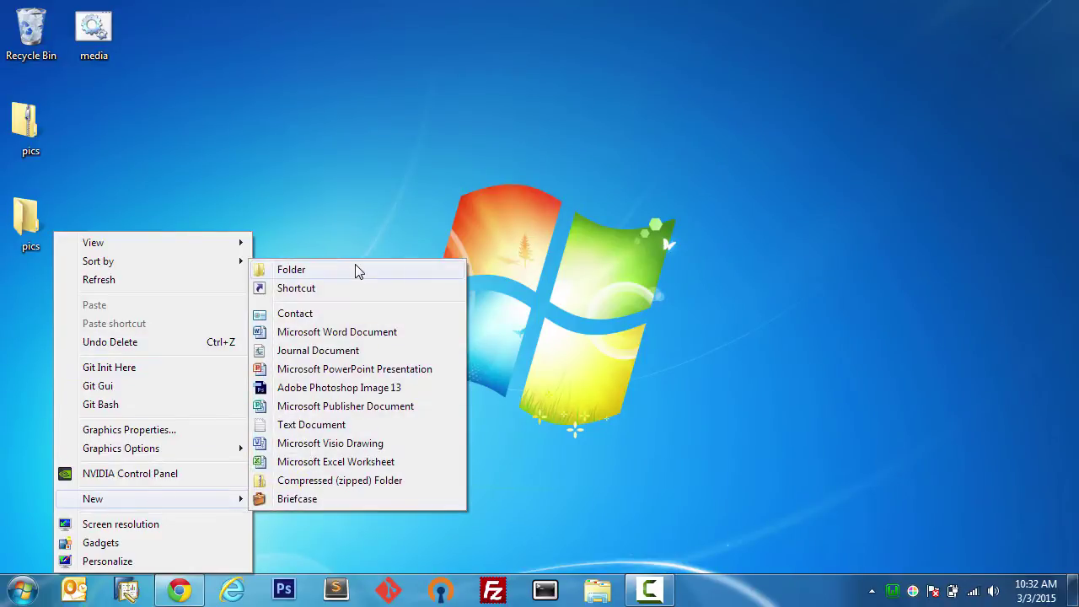
pyautogui.click(291, 270)
pyautogui.write('pic')
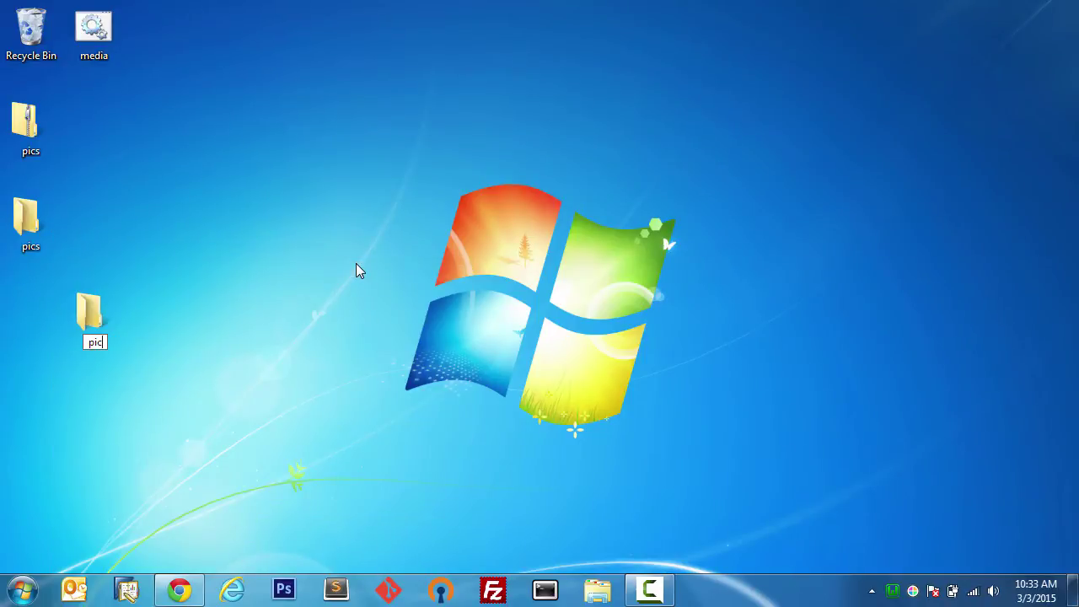
pyautogui.write('-renamed')
pyautogui.press('Return')
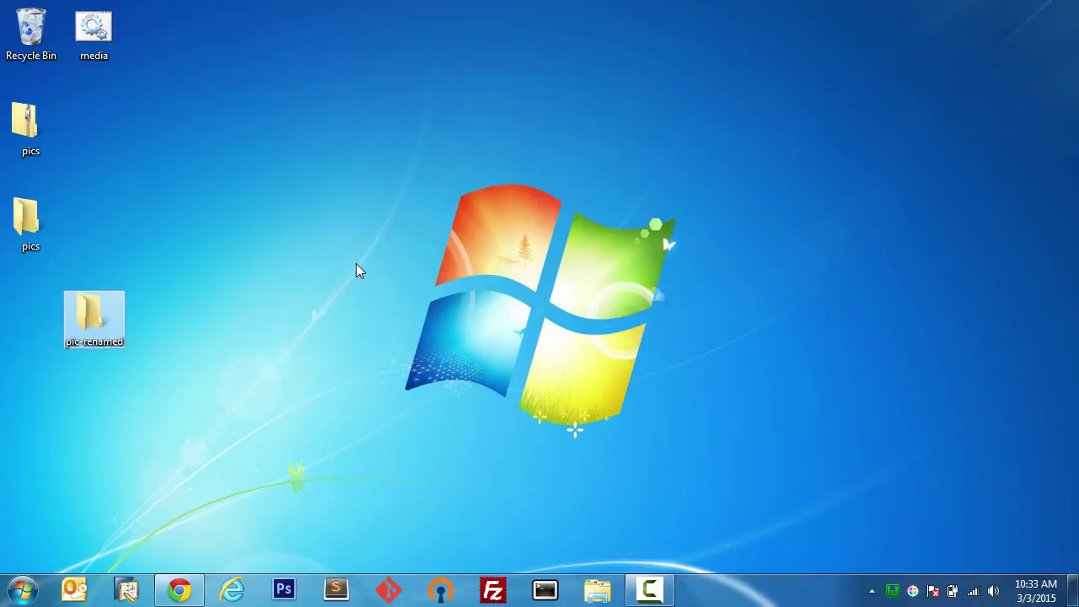
pyautogui.moveTo(123, 341); pyautogui.dragTo(54, 285)
pyautogui.click(211, 282)
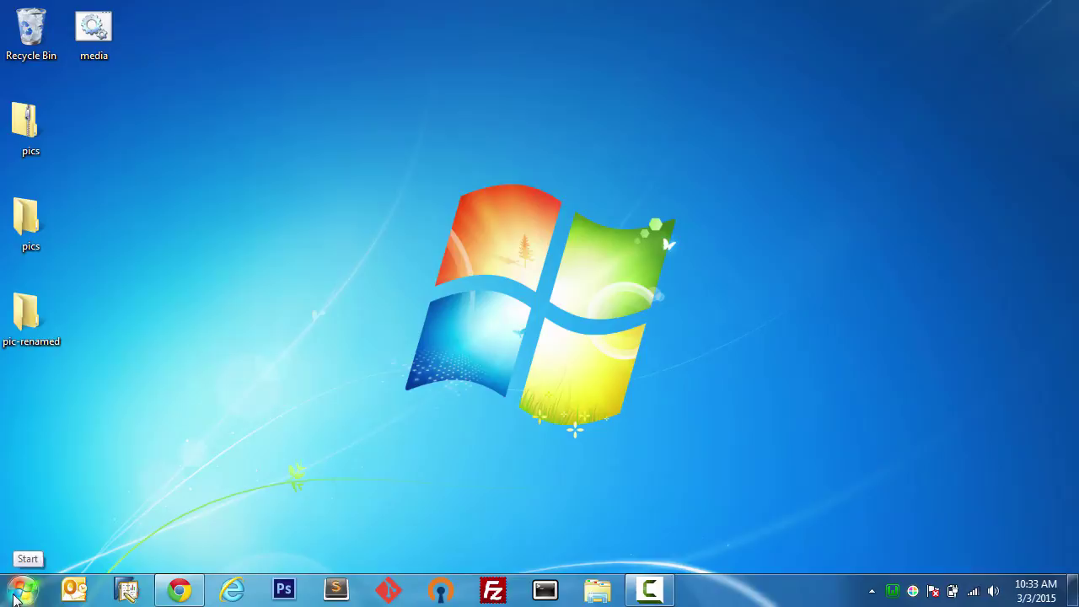
pyautogui.moveTo(179, 588)
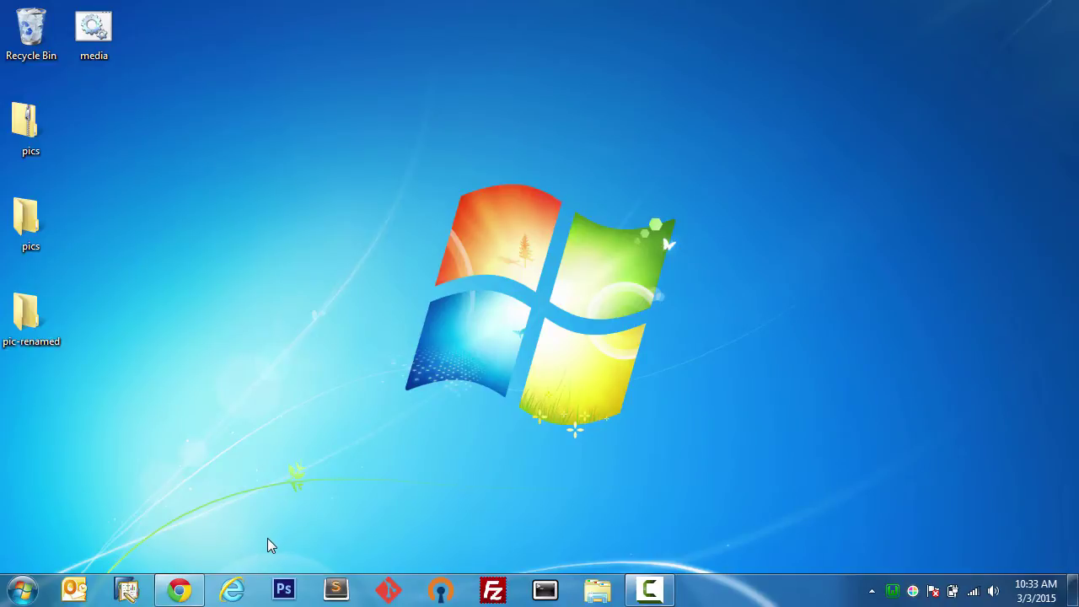
pyautogui.click(187, 581)
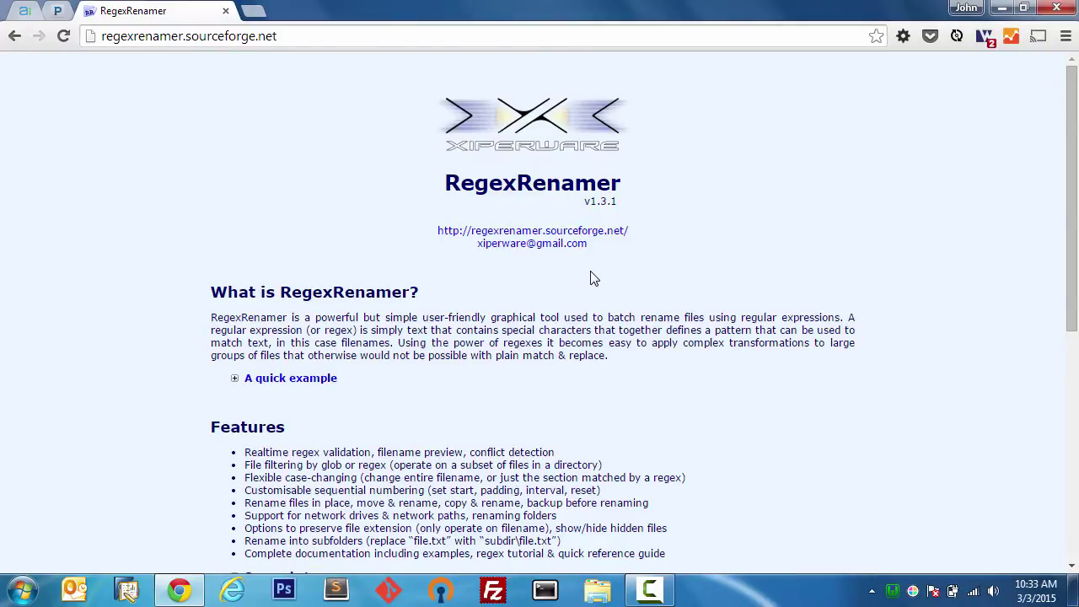
pyautogui.click(1002, 10)
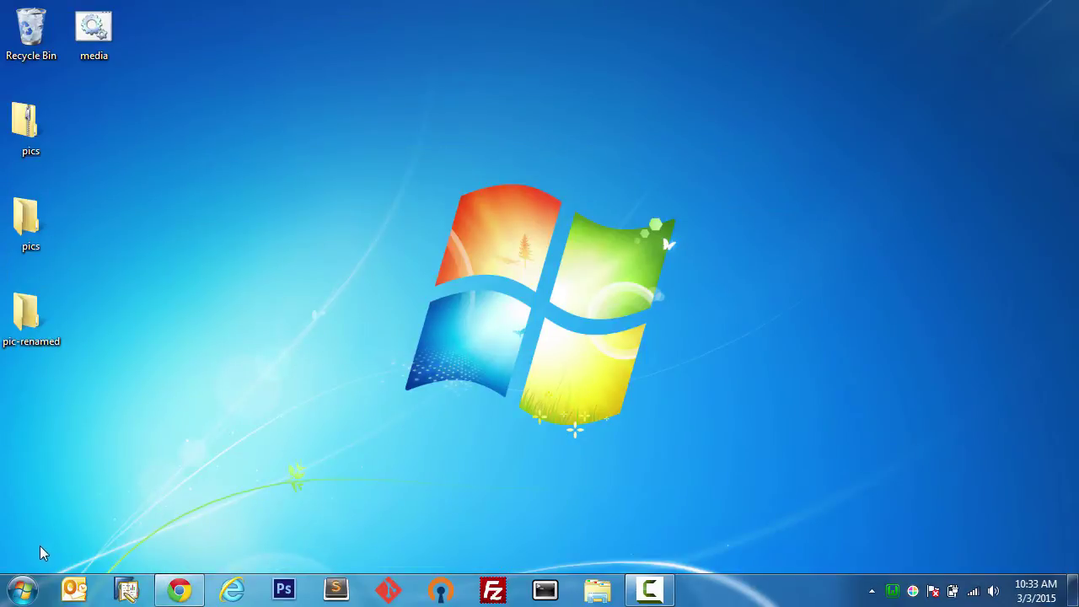
# Step: Launch RegexRenamer and list the files in the pics folder
pyautogui.click(24, 591)
pyautogui.click(115, 175)
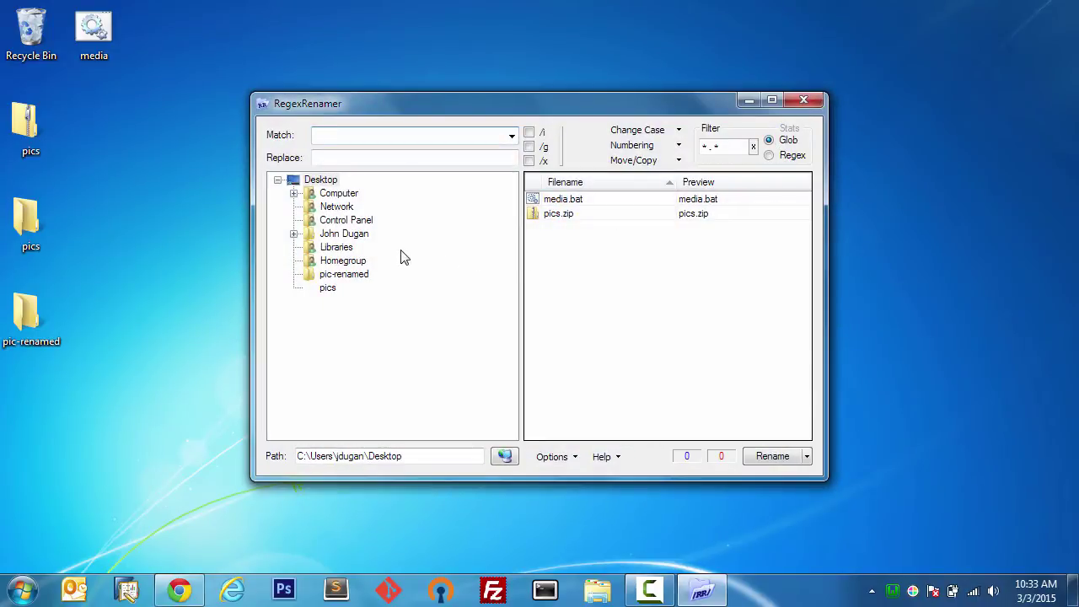
pyautogui.click(328, 288)
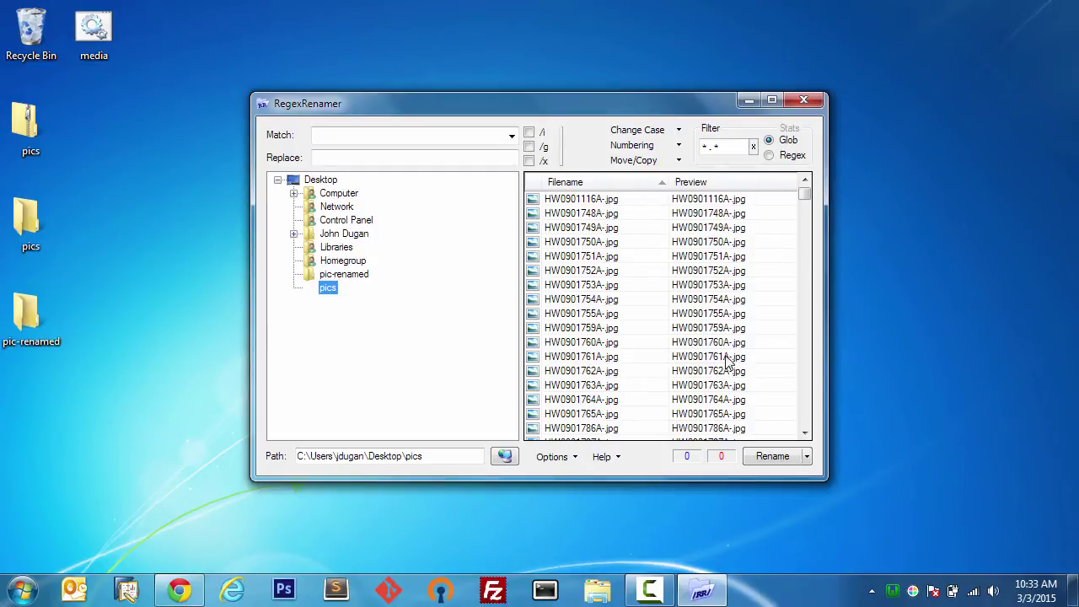
# Step: Set renamed files to be copied into the pic-renamed folder
pyautogui.click(674, 163)
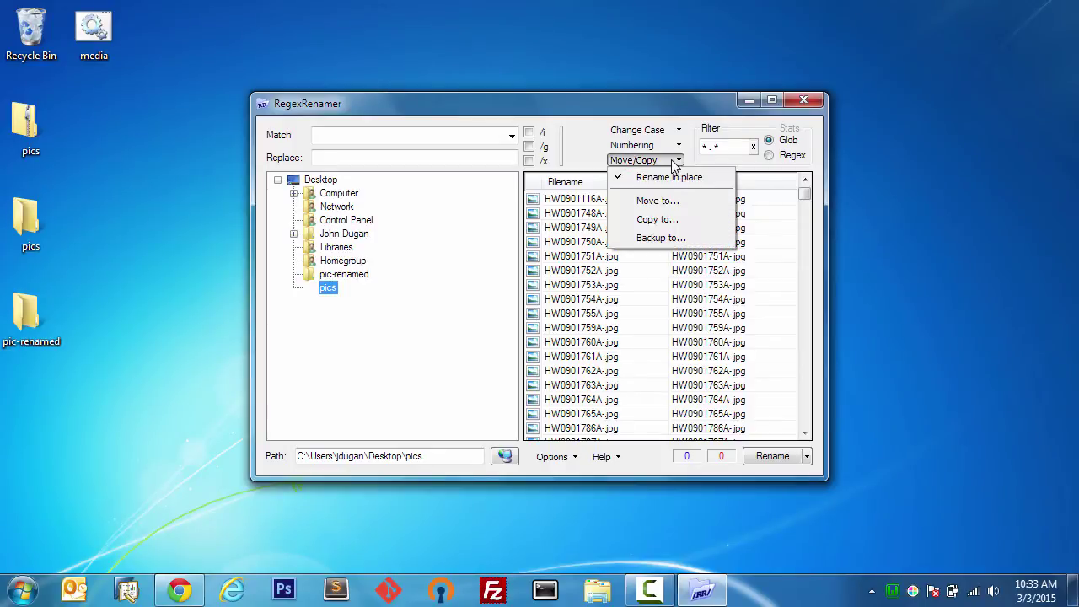
pyautogui.click(670, 221)
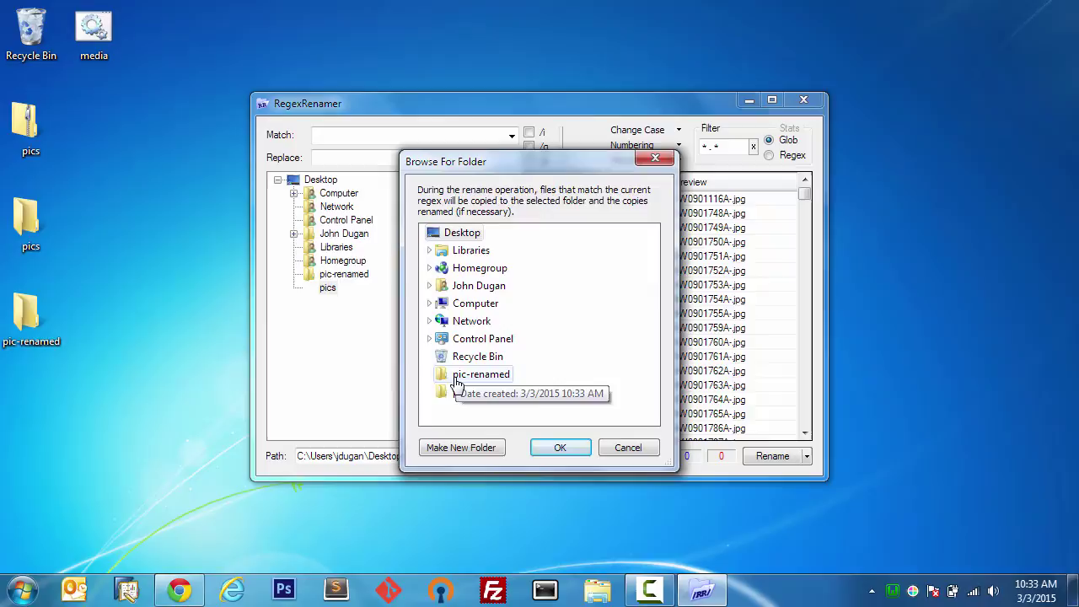
pyautogui.click(472, 374)
pyautogui.click(560, 448)
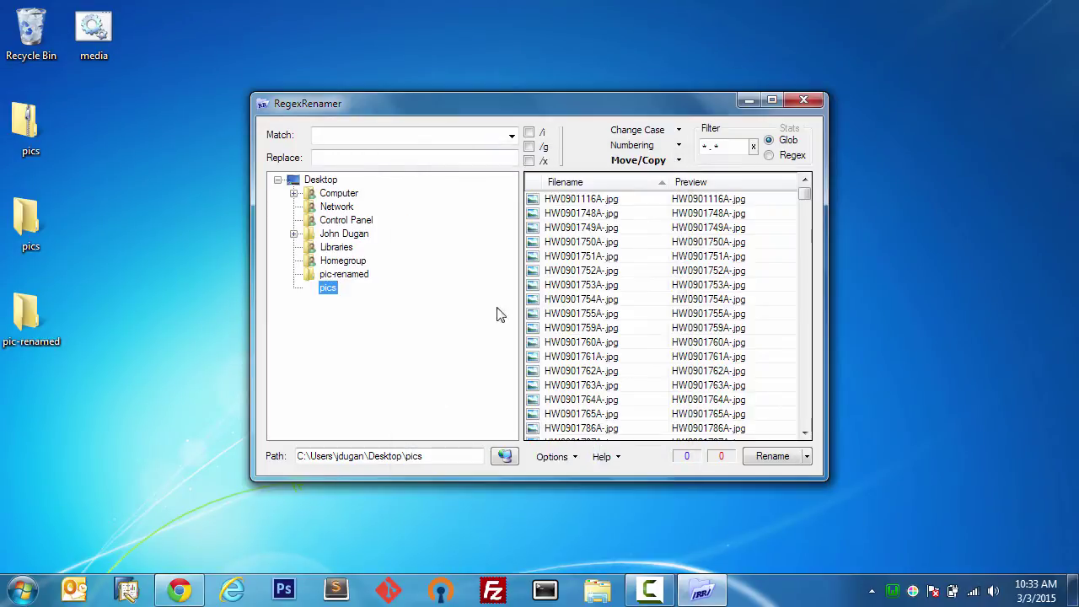
pyautogui.click(418, 134)
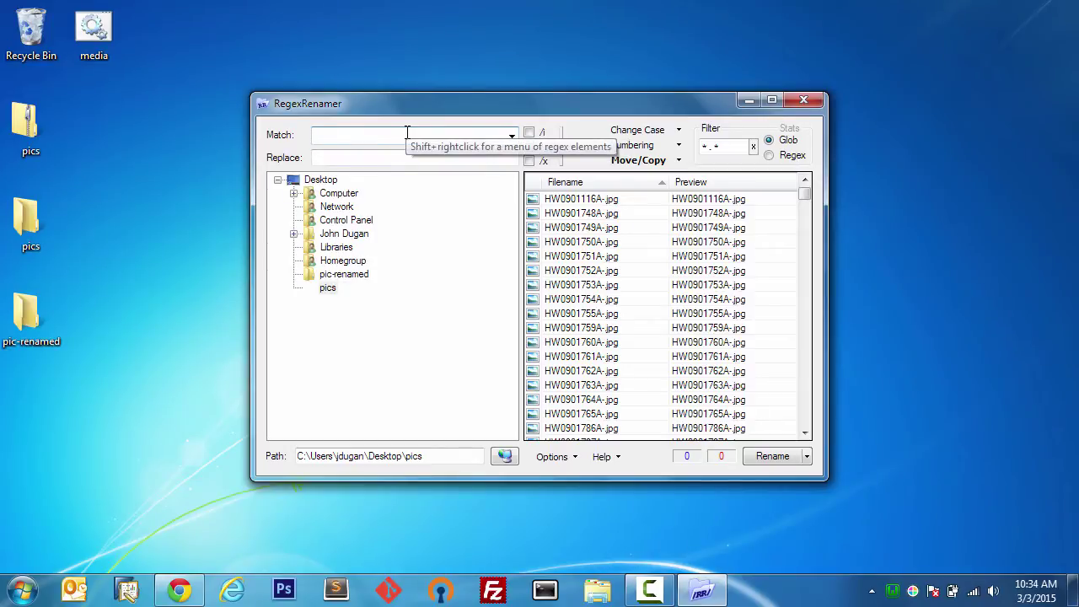
# Step: Enter the match pattern ^[A-Z]{2}(.*)\-(.jpg)$ in the Match field
pyautogui.write('^')
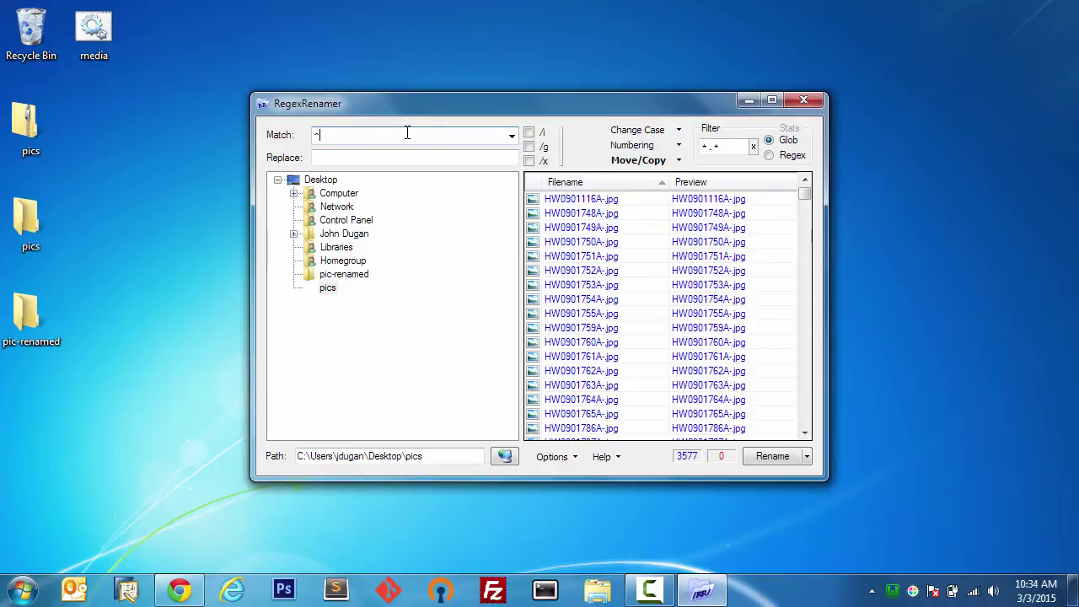
pyautogui.write('[')
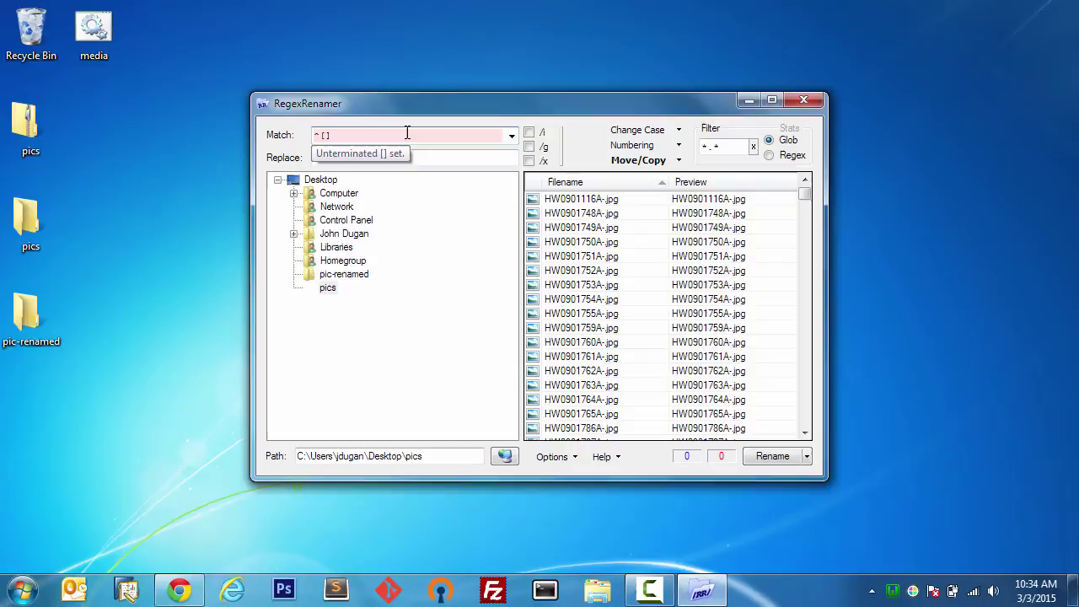
pyautogui.write('A-')
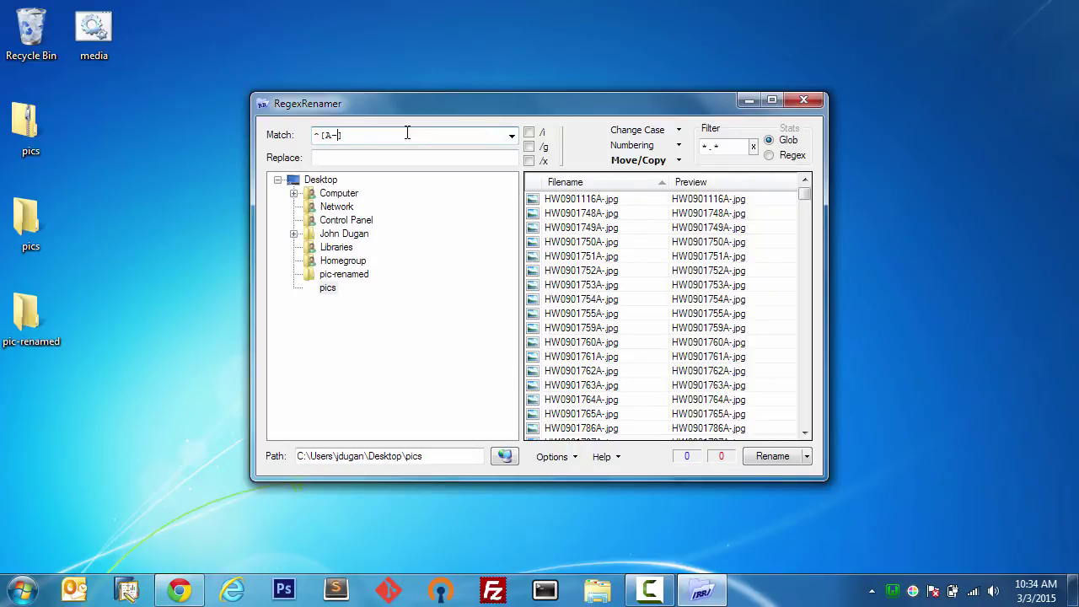
pyautogui.write('Z')
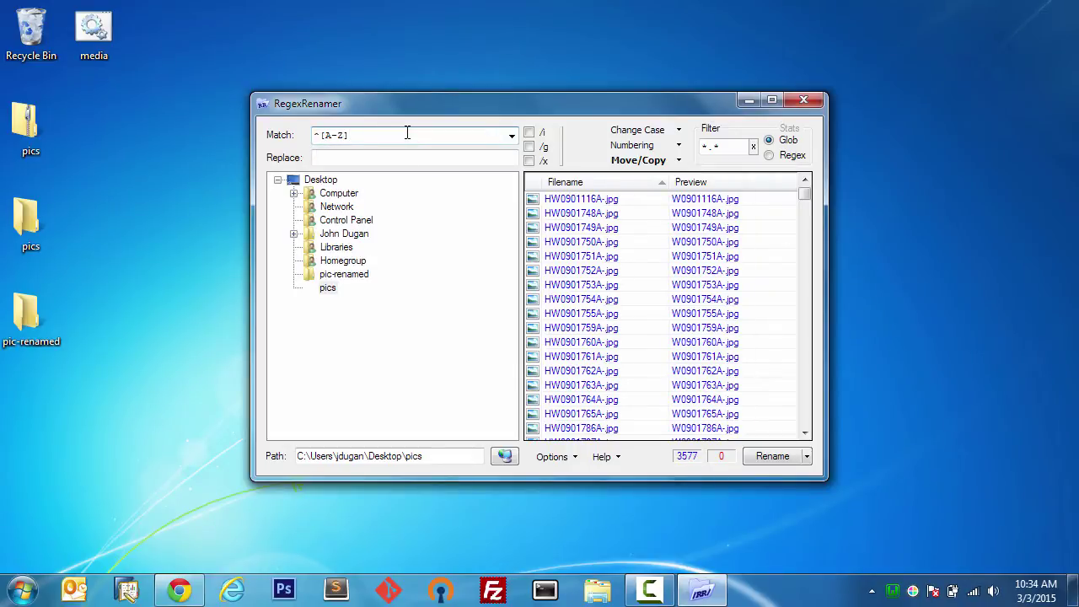
pyautogui.write('{}')
pyautogui.write('2')
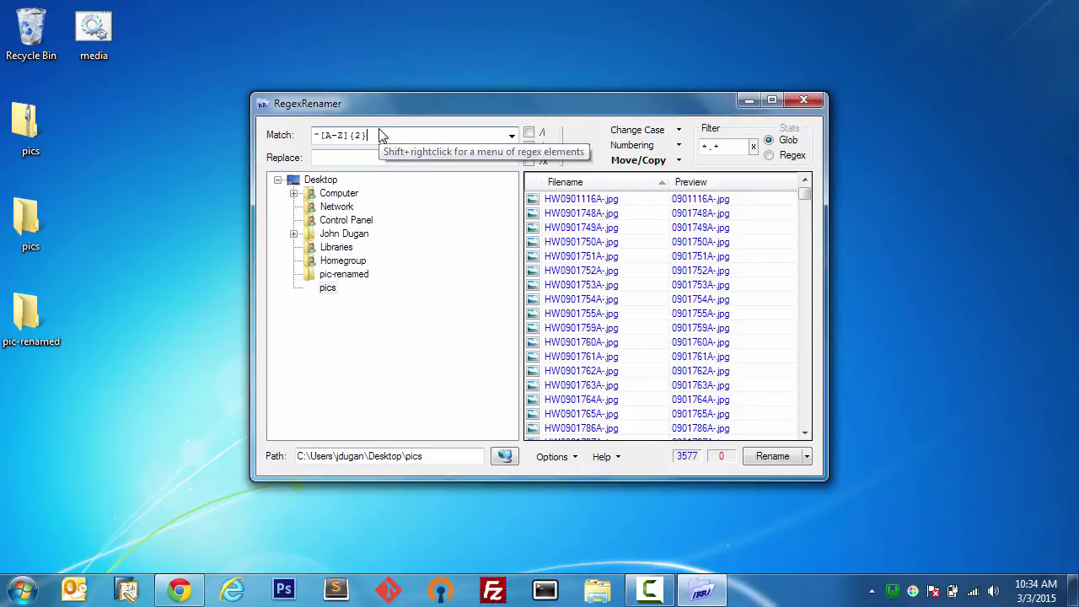
pyautogui.write('(')
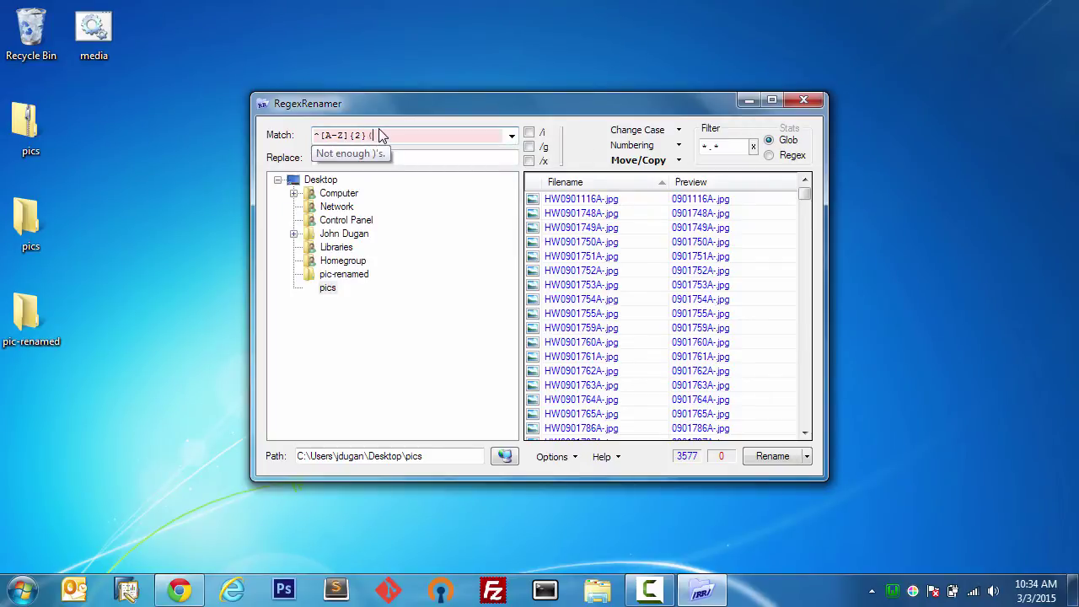
pyautogui.write('.*)')
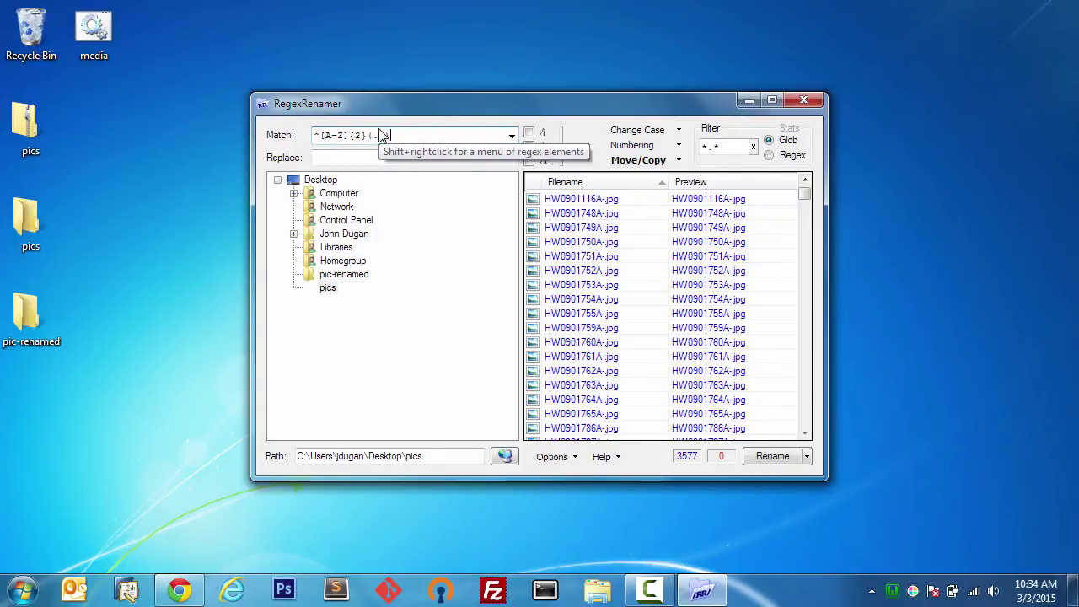
pyautogui.write('\\-')
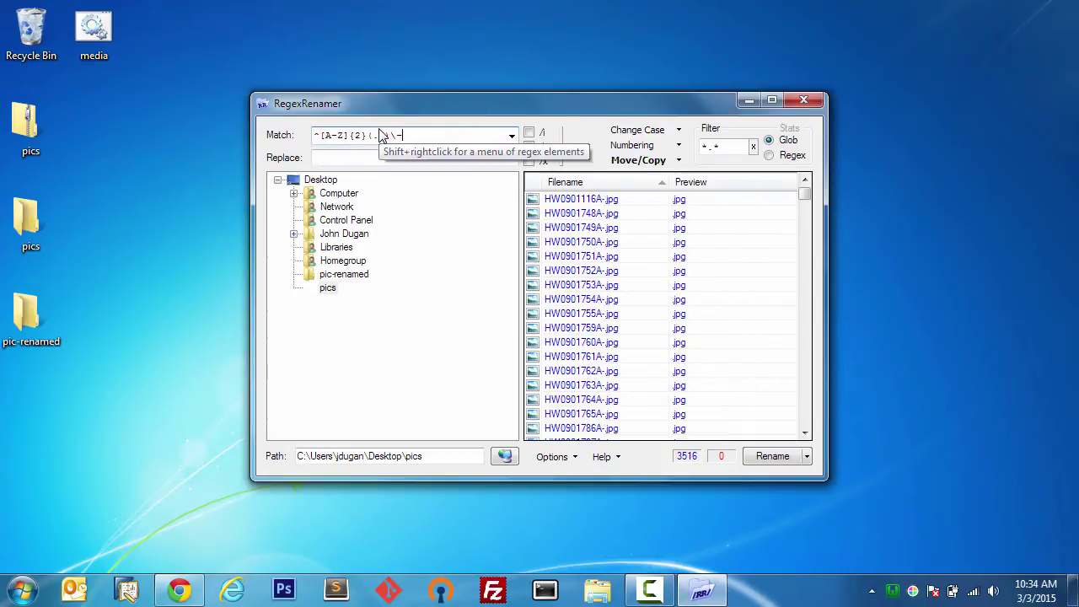
pyautogui.write('$')
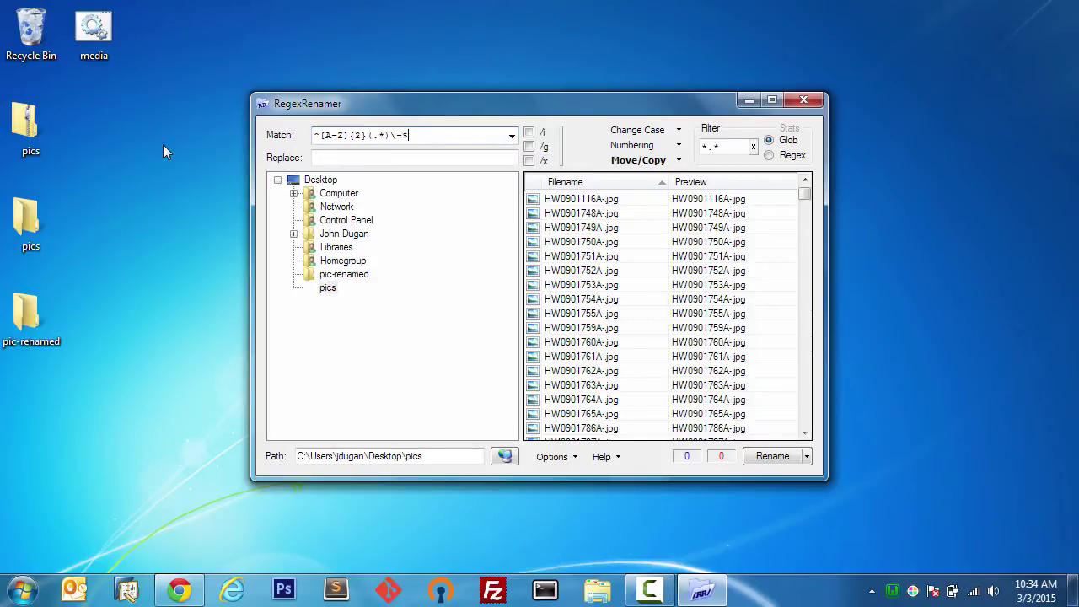
pyautogui.press('BackSpace')
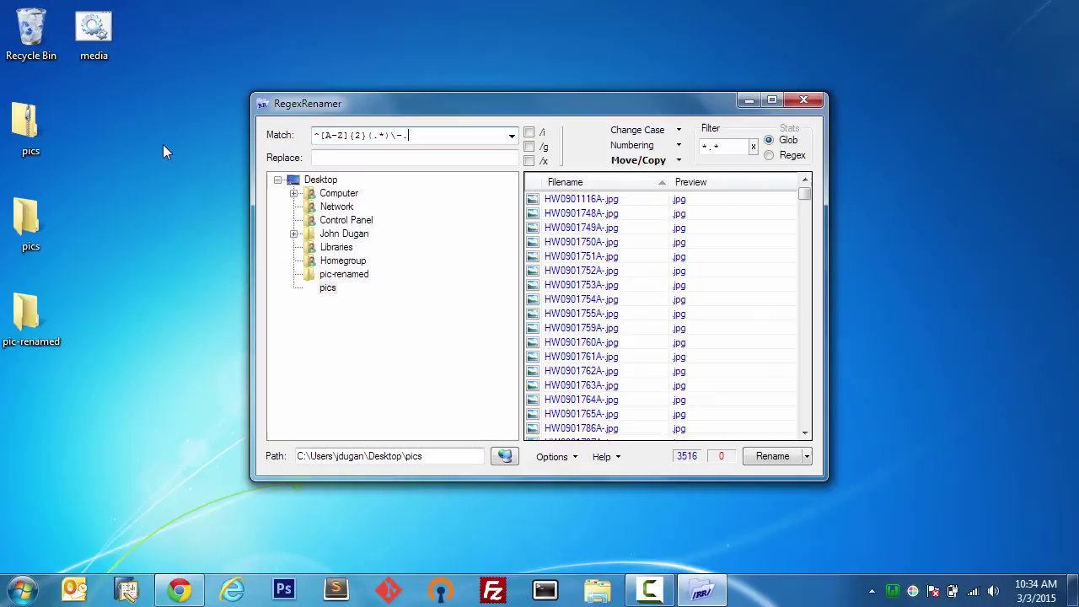
pyautogui.write('.jpg')
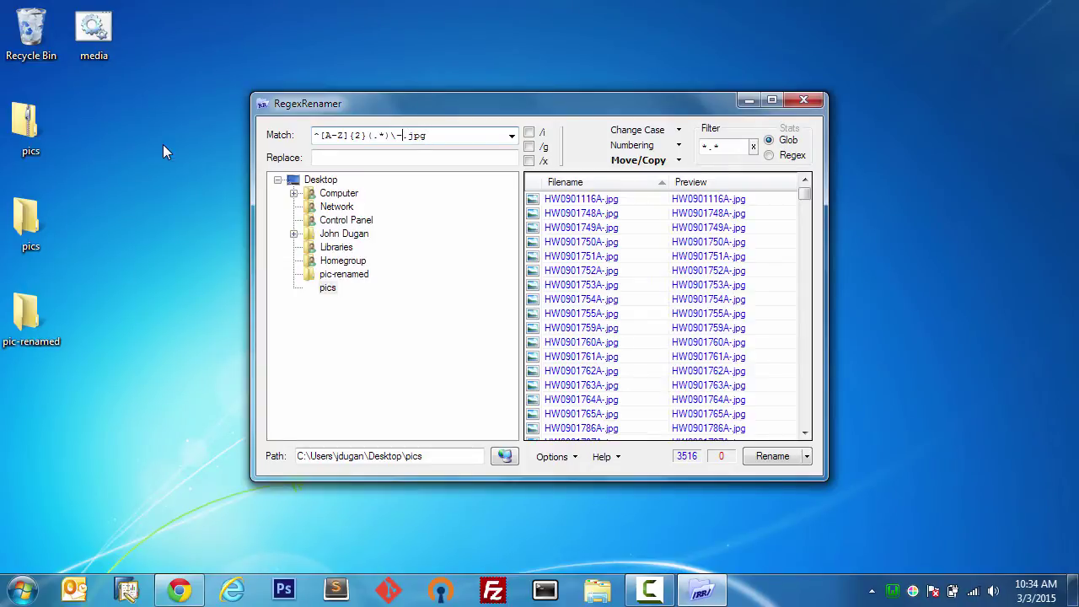
pyautogui.write('(')
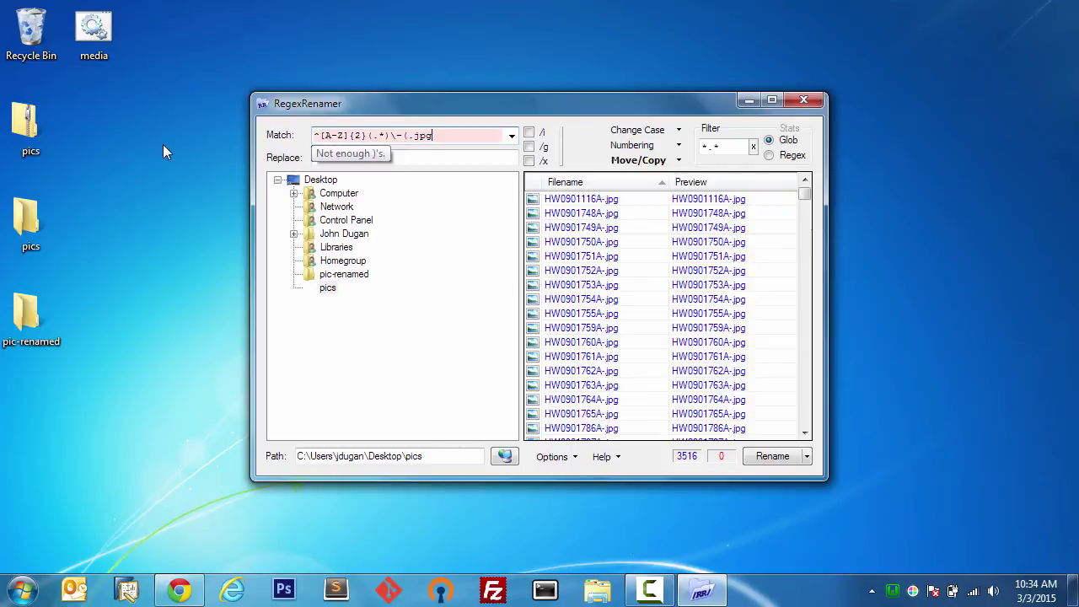
pyautogui.write(')')
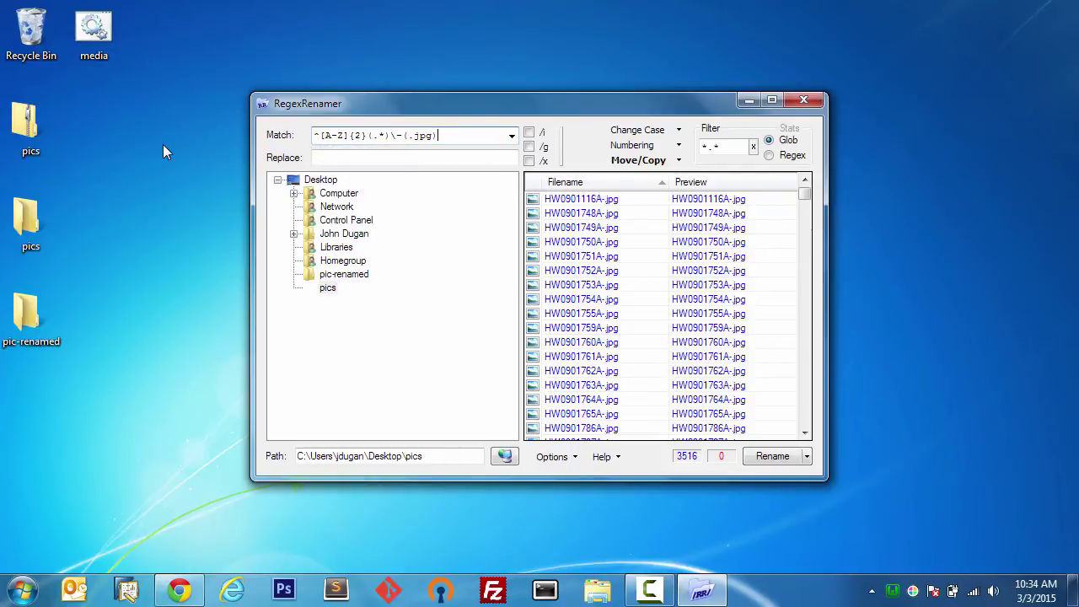
pyautogui.write('$')
# Step: Enter $1$2 as the replacement so names preview without the HW prefix and dash
pyautogui.click(436, 157)
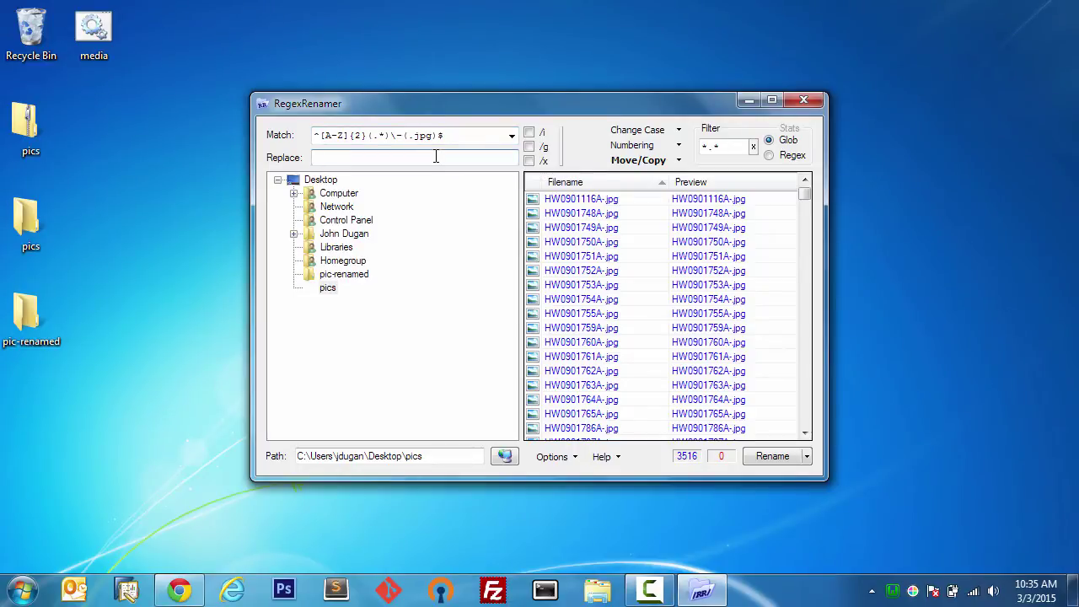
pyautogui.write('$1')
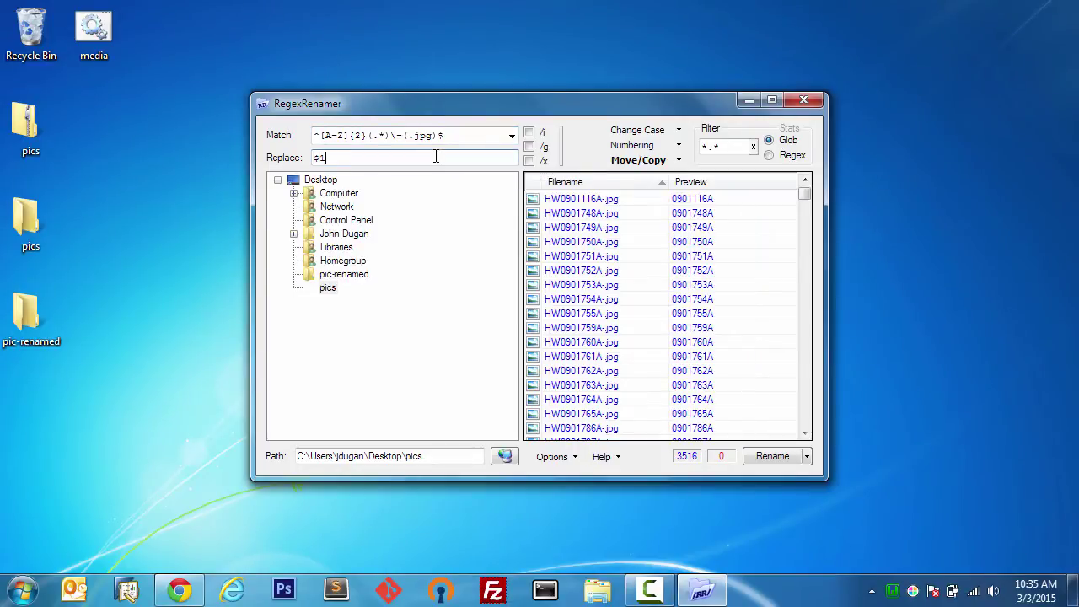
pyautogui.write('$2')
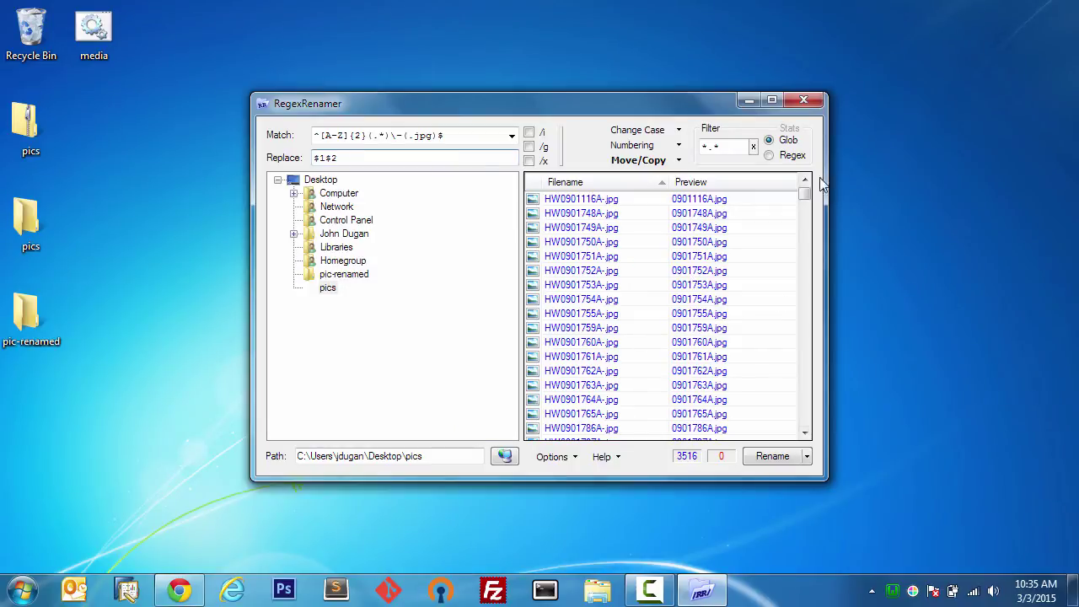
# Step: Check the preview list to its end and rename the 3,516 matched pictures
pyautogui.moveTo(805, 193); pyautogui.dragTo(805, 432)
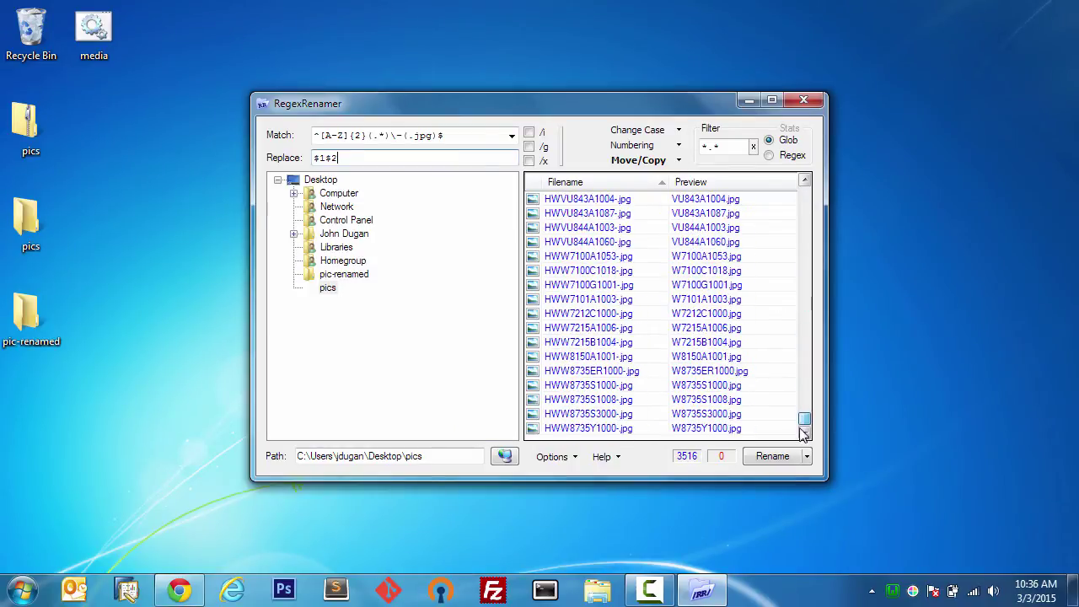
pyautogui.click(777, 457)
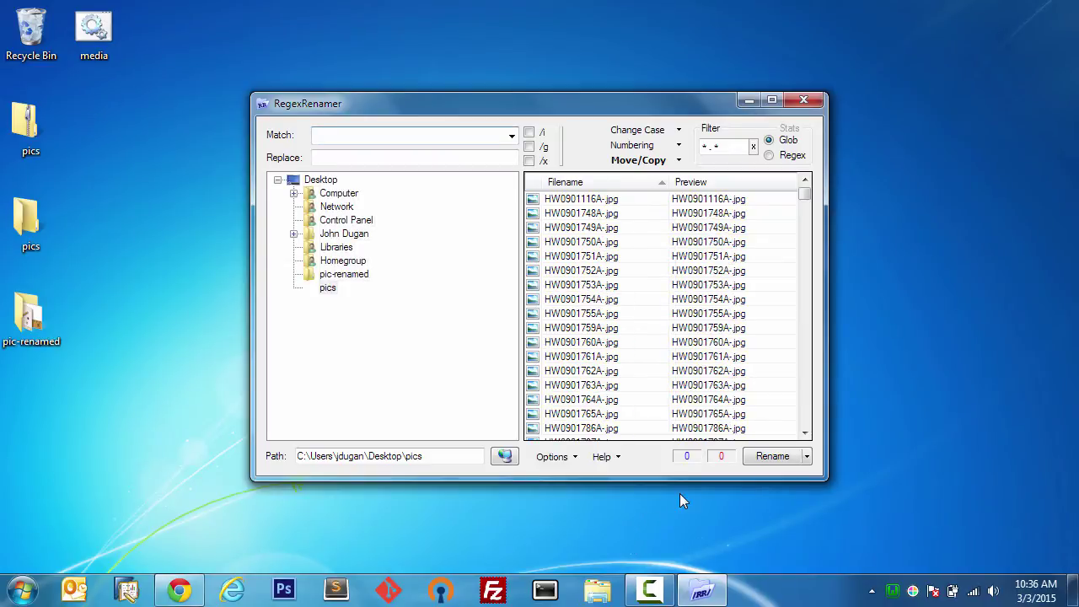
pyautogui.doubleClick(31, 313)
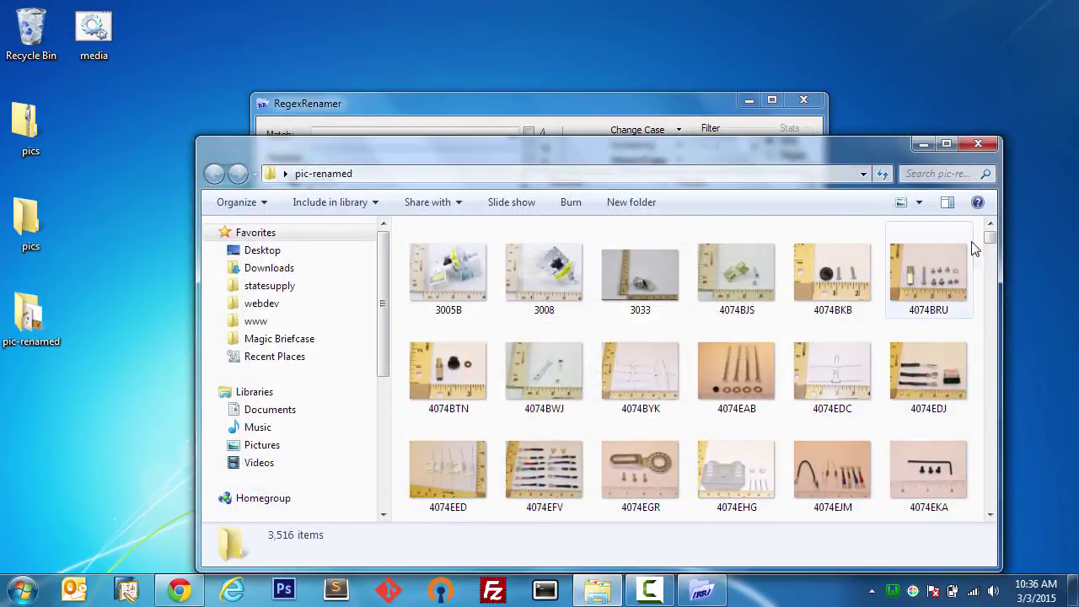
pyautogui.moveTo(990, 240); pyautogui.dragTo(990, 283)
pyautogui.moveTo(688, 139); pyautogui.dragTo(1078, 143)
pyautogui.doubleClick(38, 210)
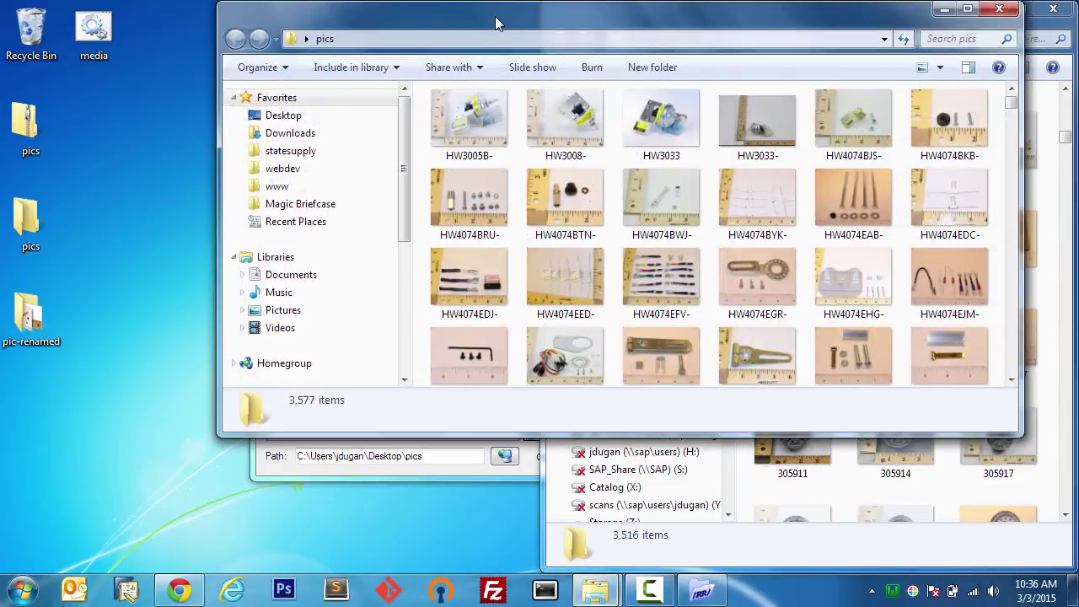
pyautogui.moveTo(498, 25); pyautogui.dragTo(2, 110)
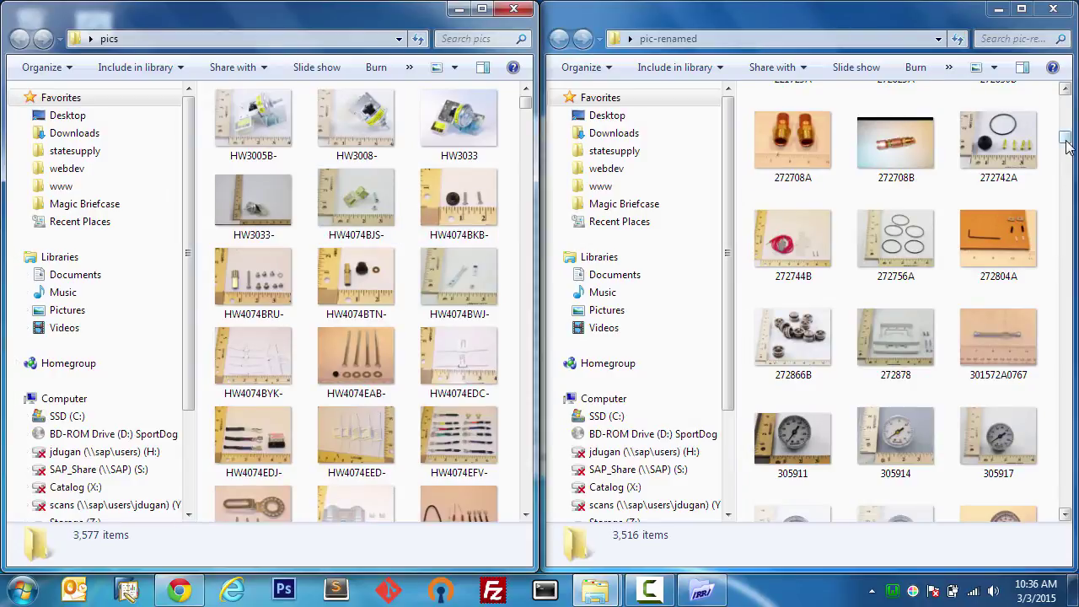
pyautogui.moveTo(1067, 139); pyautogui.dragTo(1066, 102)
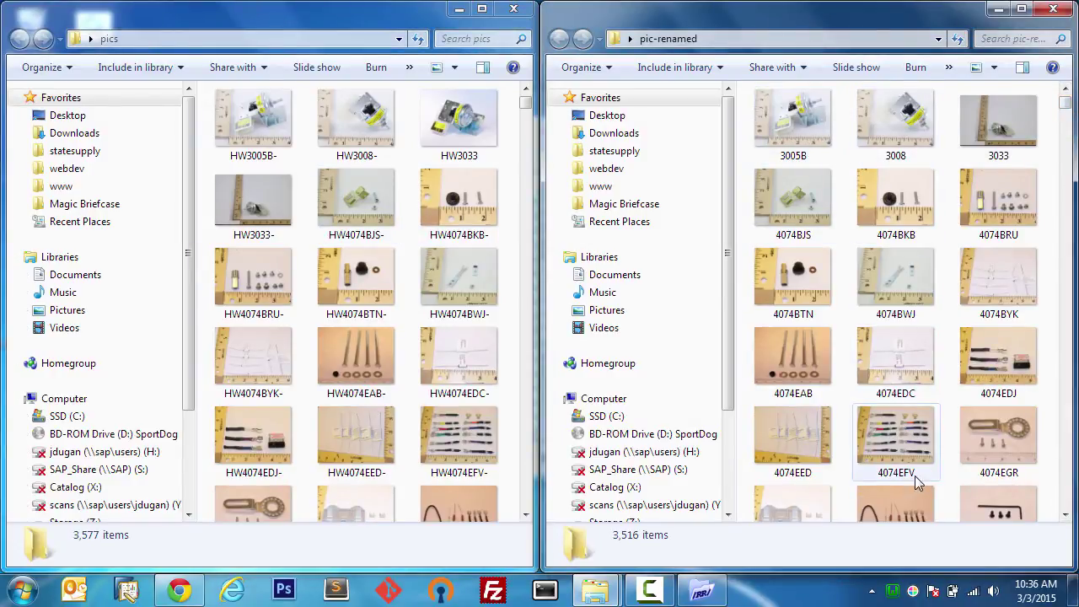
pyautogui.click(514, 9)
pyautogui.click(1053, 8)
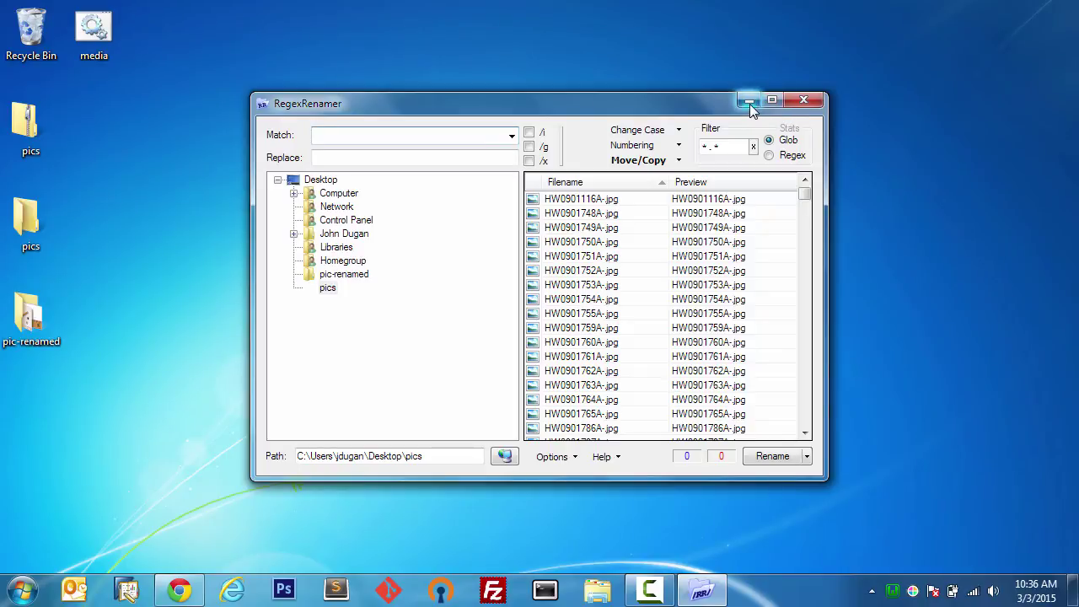
# Step: Minimize RegexRenamer and open pic-renamed to see its 3,516 renamed images
pyautogui.click(749, 101)
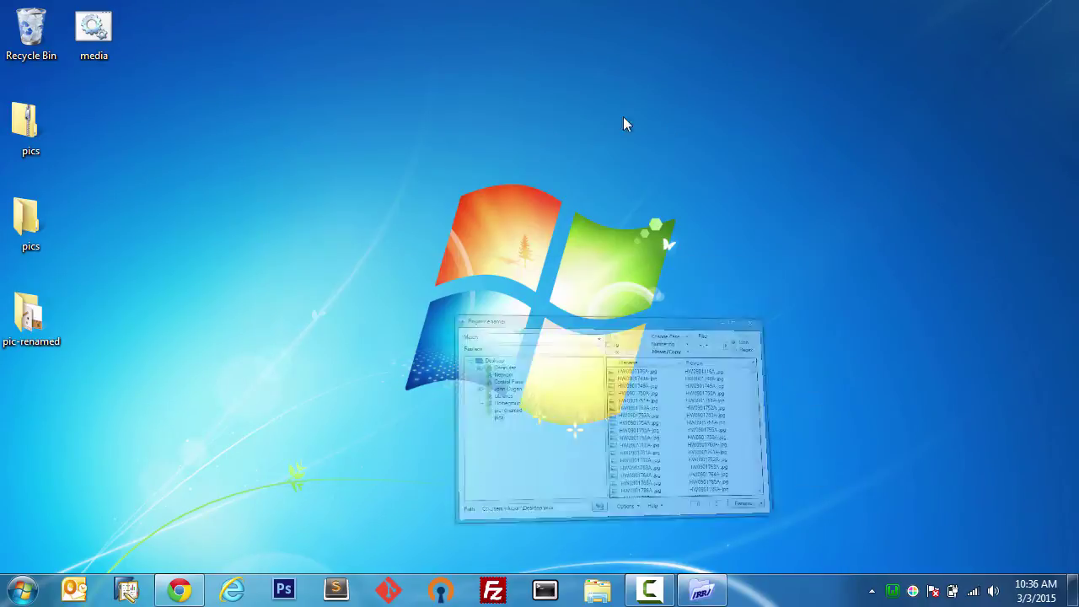
pyautogui.doubleClick(41, 325)
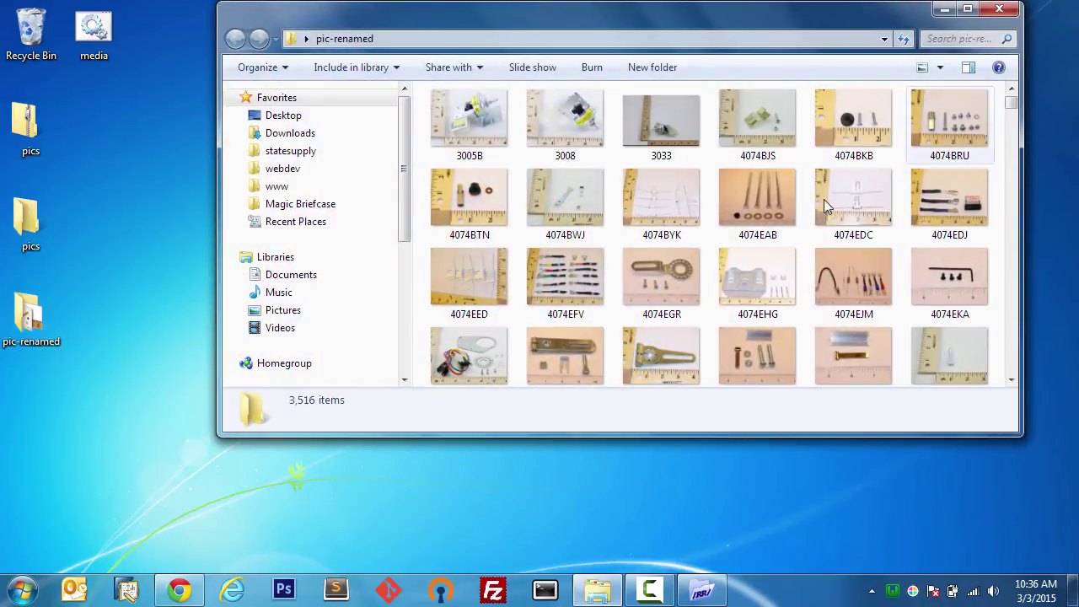
pyautogui.moveTo(797, 271)
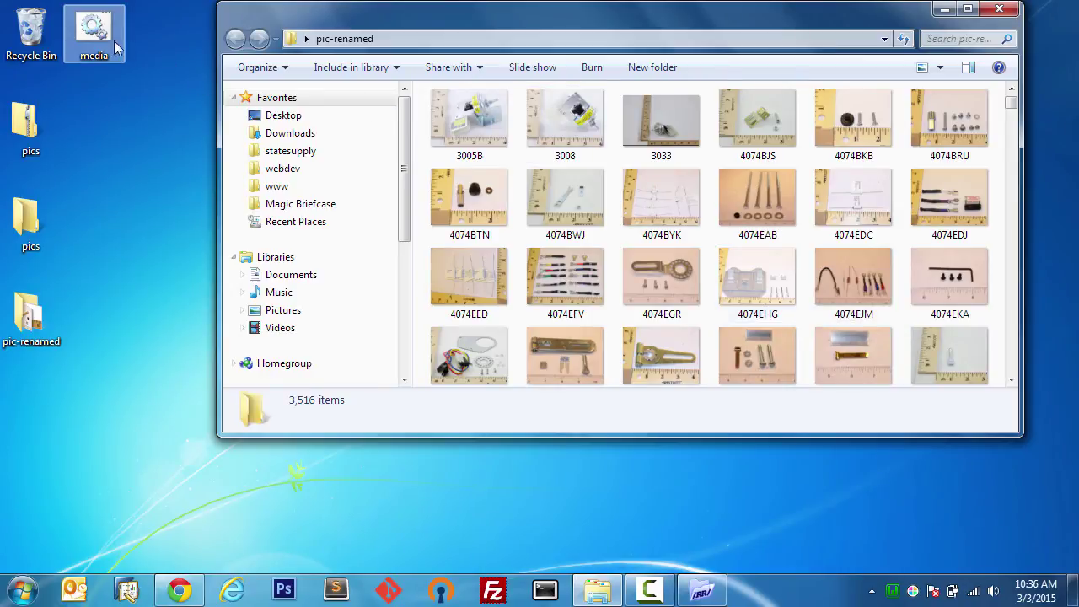
# Step: Move media.bat into pic-renamed and run it to list all filenames
pyautogui.moveTo(94, 32); pyautogui.dragTo(906, 284)
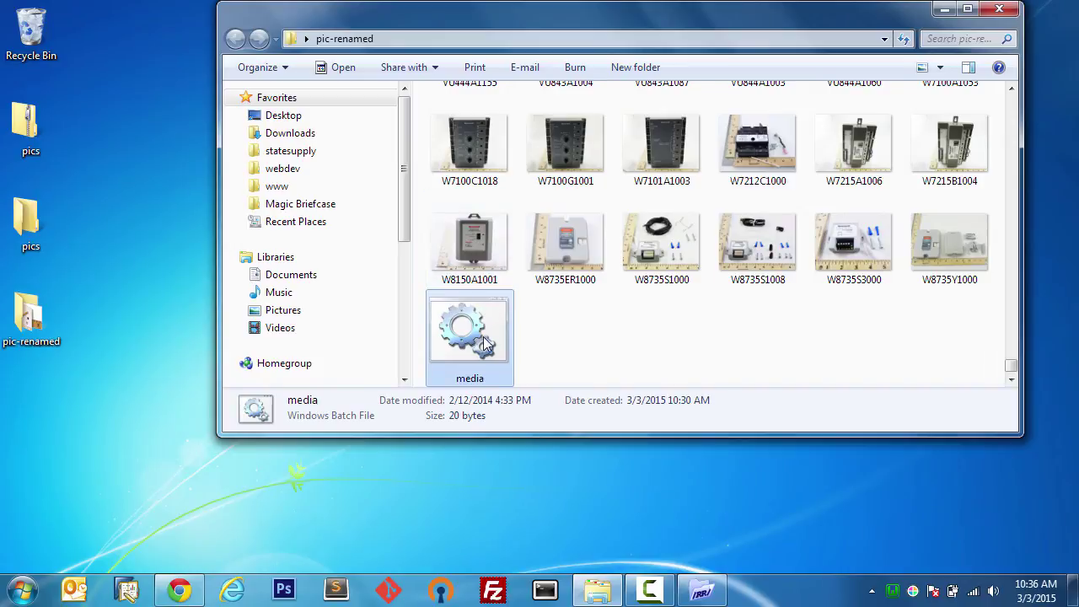
pyautogui.moveTo(485, 344)
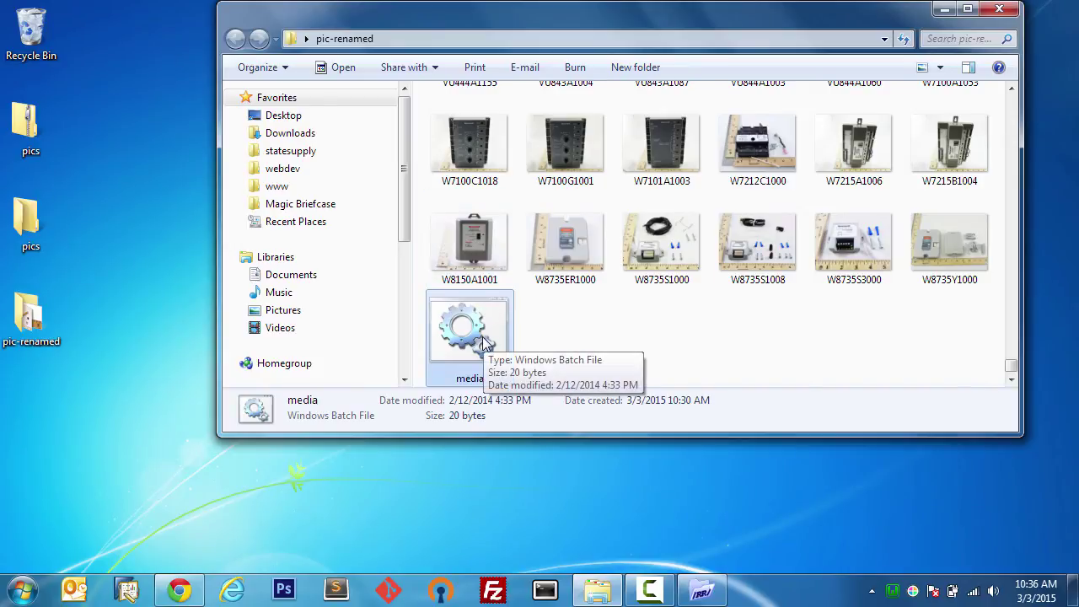
pyautogui.doubleClick(486, 344)
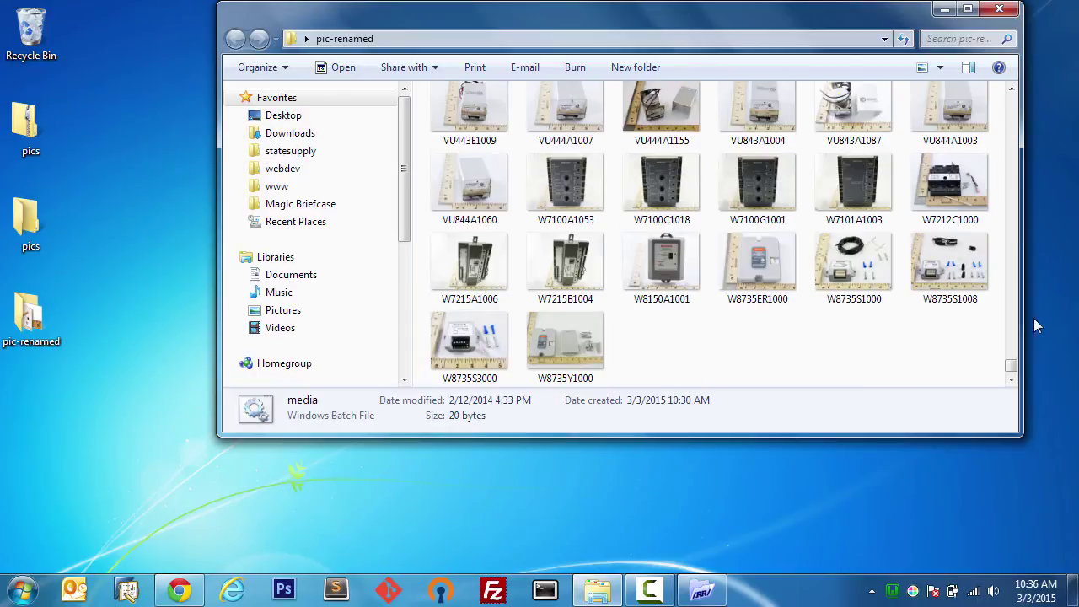
# Step: Show pic-renamed in Details view sorted by Type and select media.xls
pyautogui.moveTo(1013, 365); pyautogui.dragTo(1014, 94)
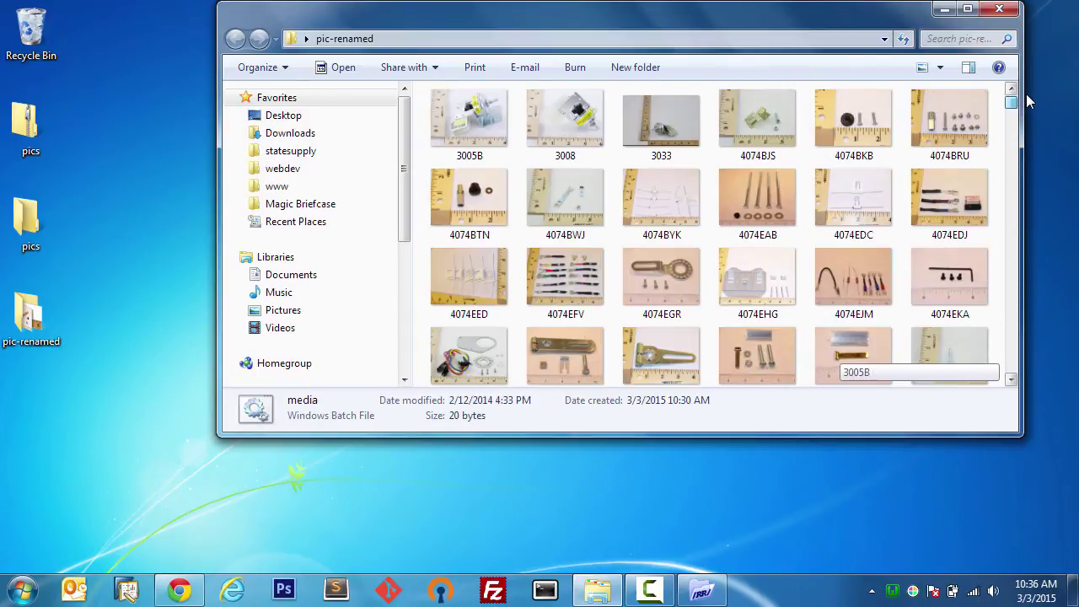
pyautogui.click(941, 67)
pyautogui.click(980, 179)
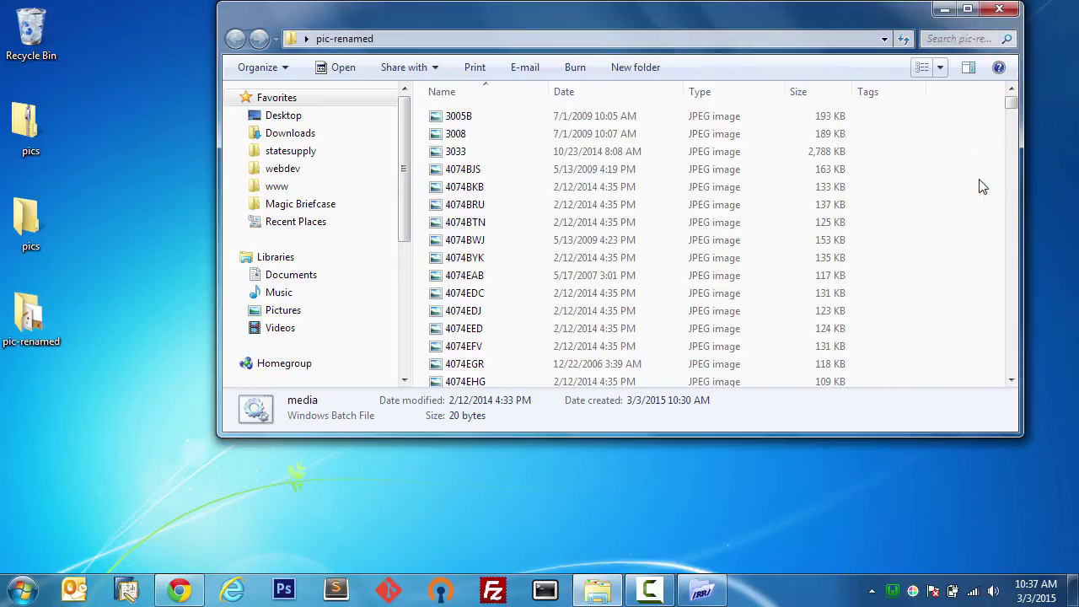
pyautogui.click(705, 93)
pyautogui.click(738, 362)
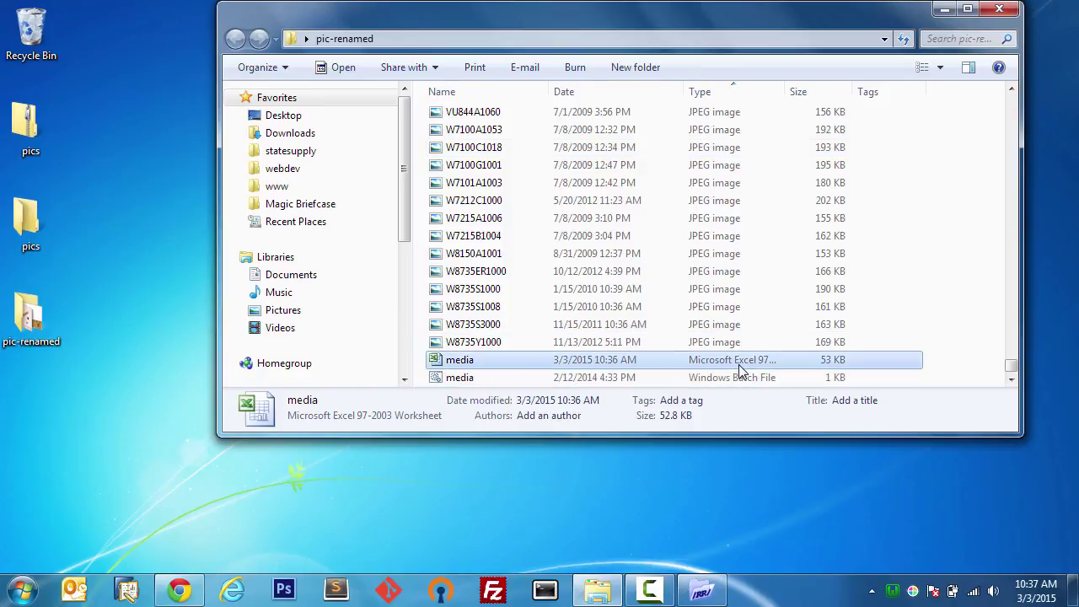
# Step: Open media.xls in Excel, widen column A and review the listed filenames
pyautogui.doubleClick(646, 363)
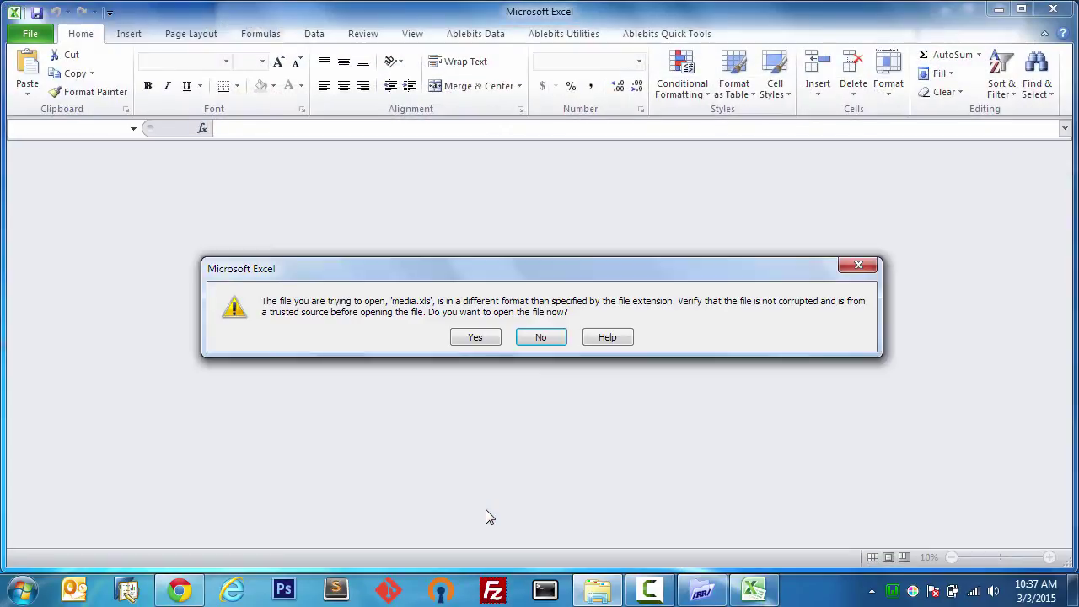
pyautogui.click(482, 339)
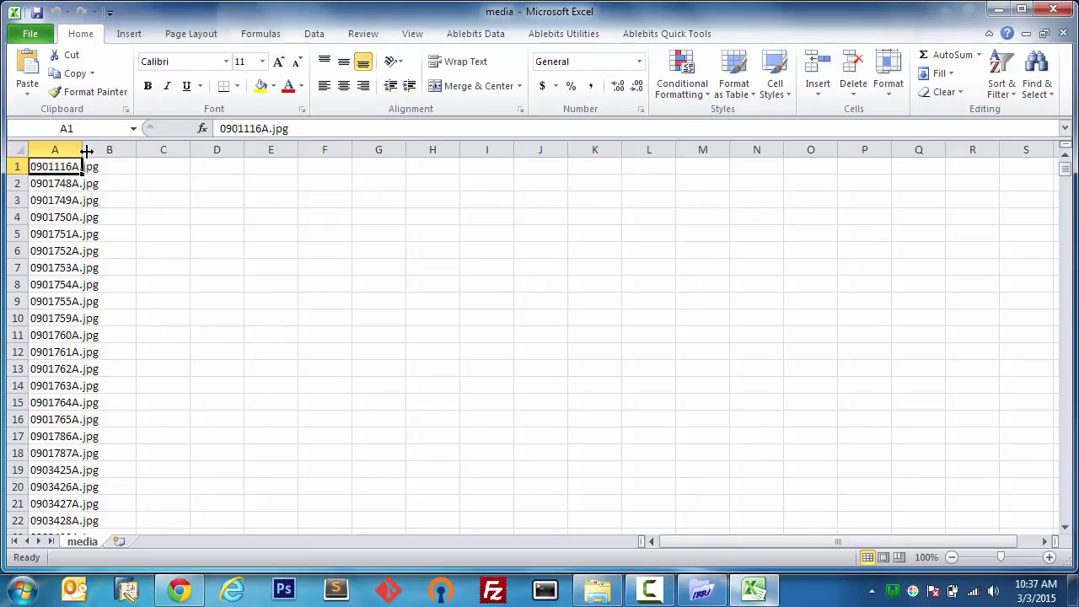
pyautogui.moveTo(81, 149); pyautogui.dragTo(140, 151)
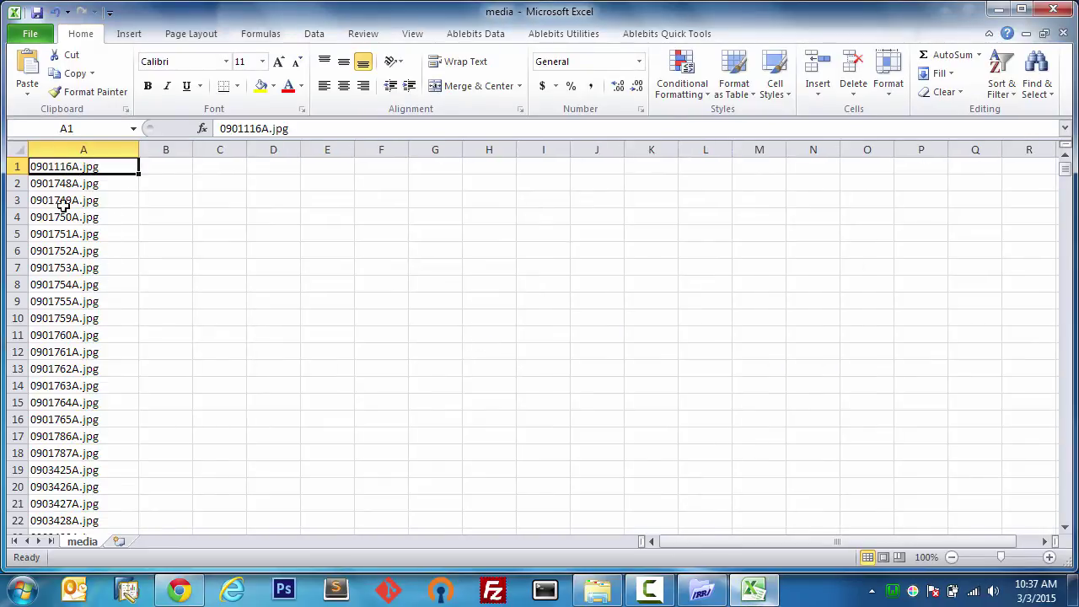
pyautogui.click(63, 234)
pyautogui.click(66, 287)
pyautogui.click(61, 368)
pyautogui.click(78, 268)
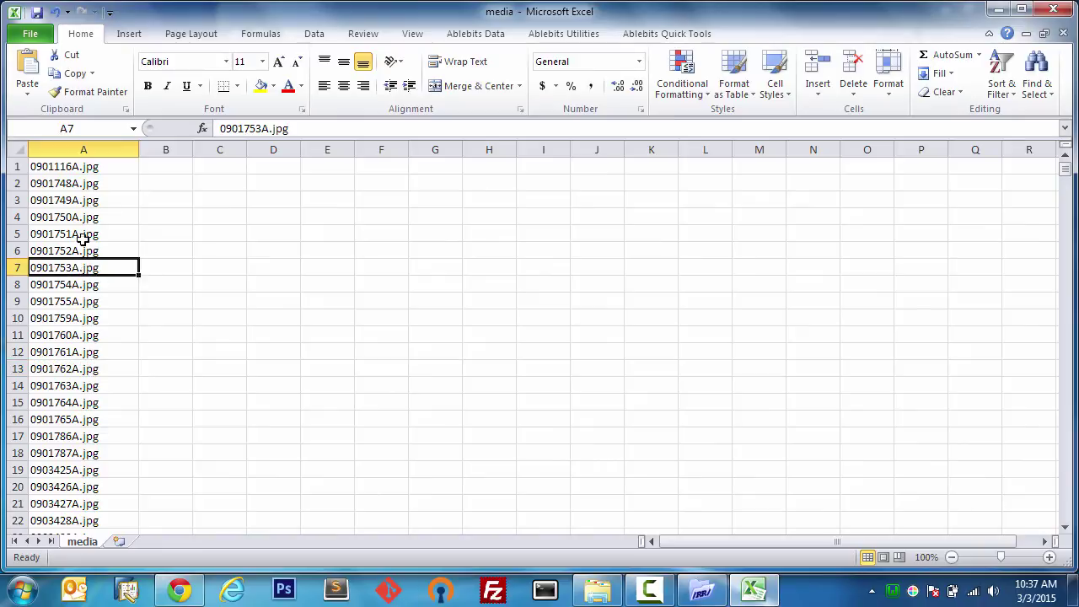
pyautogui.click(84, 185)
pyautogui.moveTo(1067, 175)
pyautogui.mouseDown()
pyautogui.moveTo(1058, 339)
pyautogui.moveTo(1067, 164)
pyautogui.mouseUp()
# Step: Close the spreadsheet without saving, then close the pic-renamed folder
pyautogui.click(1056, 9)
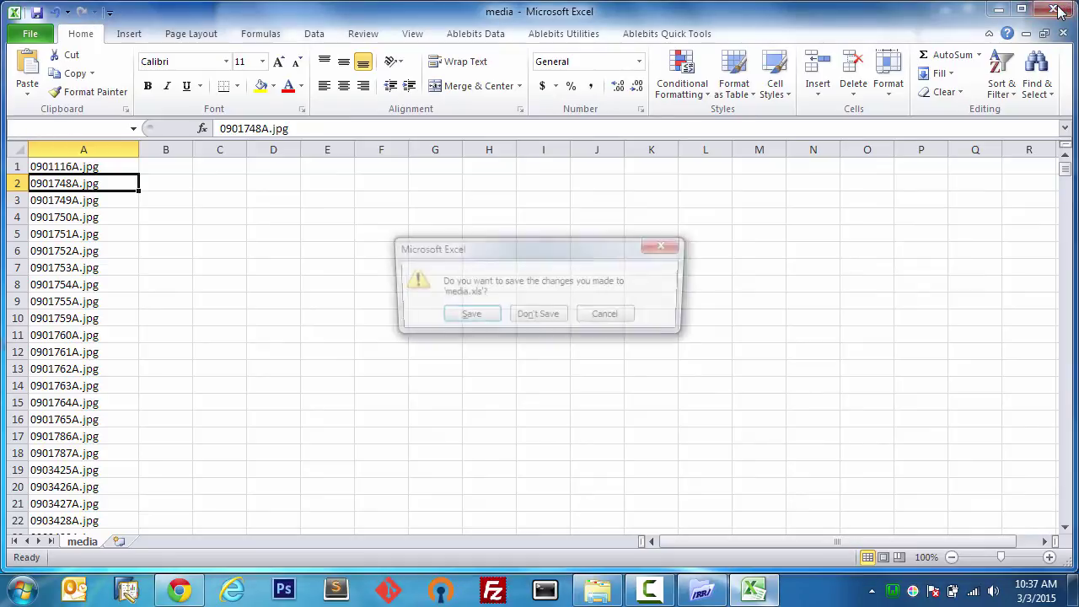
pyautogui.click(548, 314)
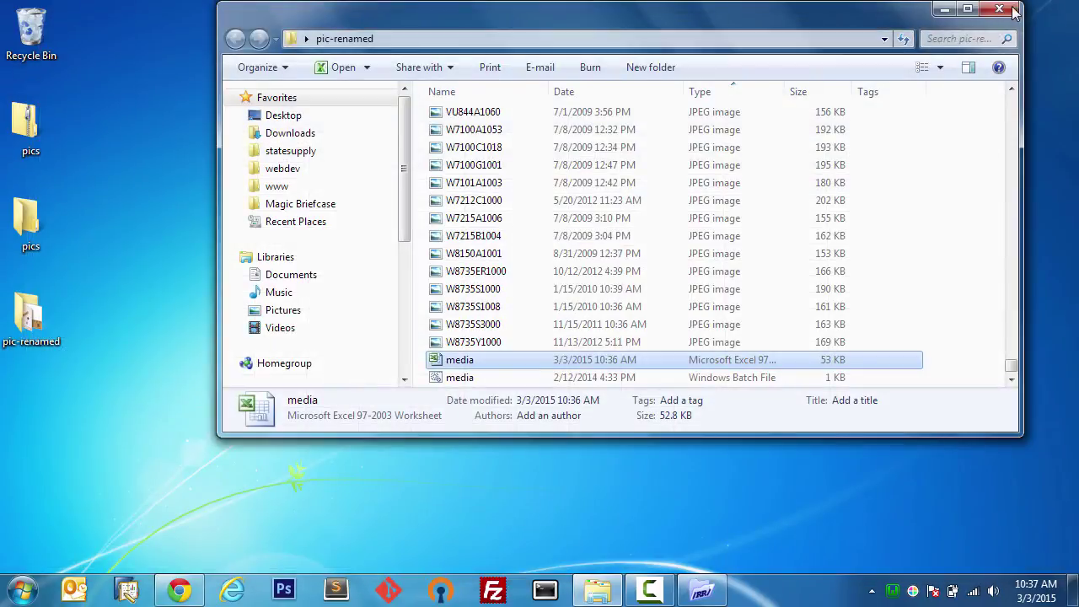
pyautogui.click(1014, 10)
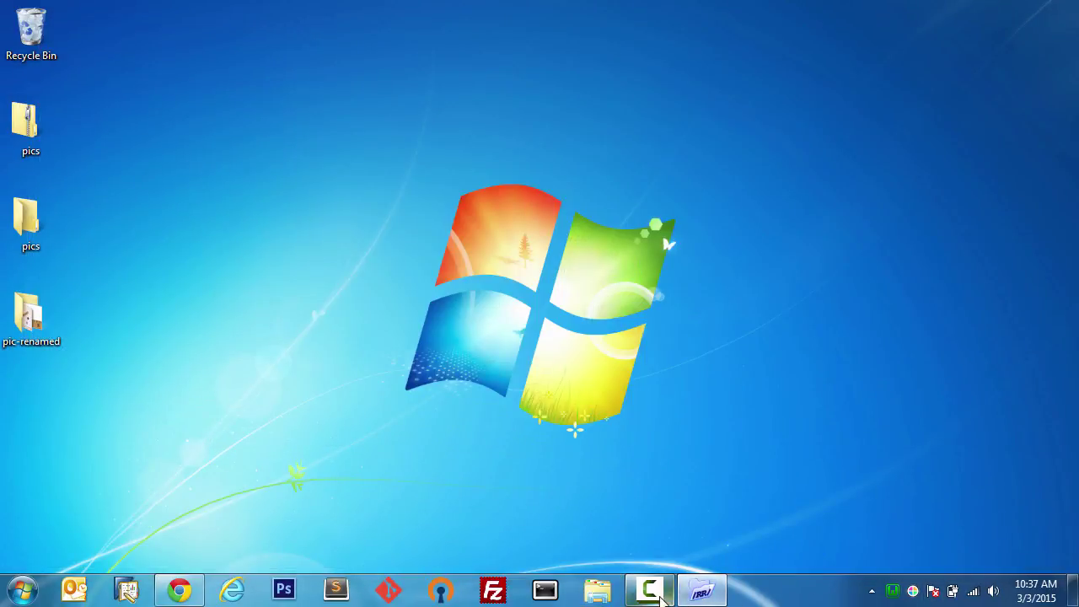